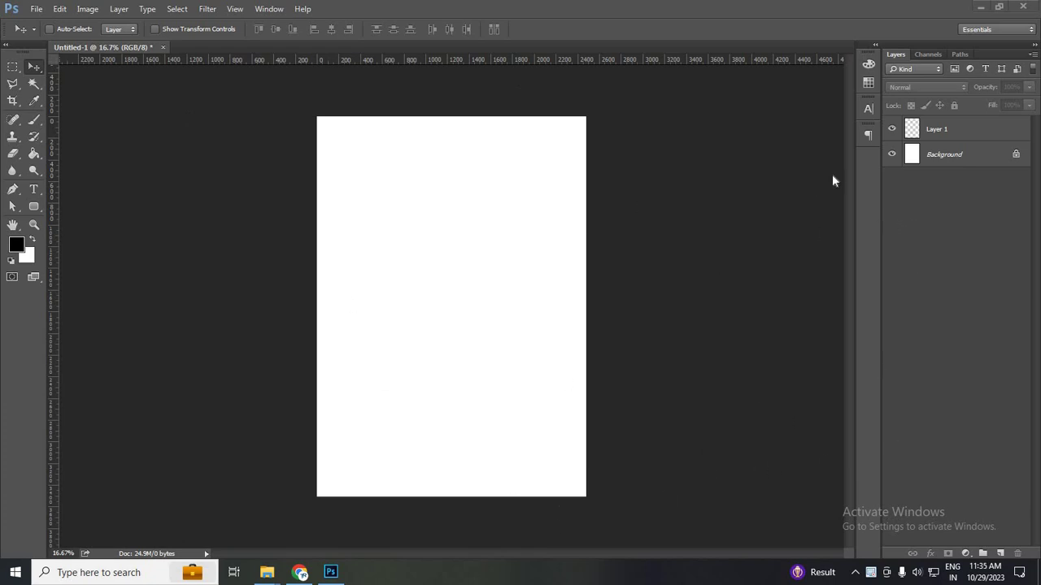
# Draw a black rounded rectangle about 1409 by 1074 px in the upper half of the page on Layer 1.
pyautogui.click(955, 130)
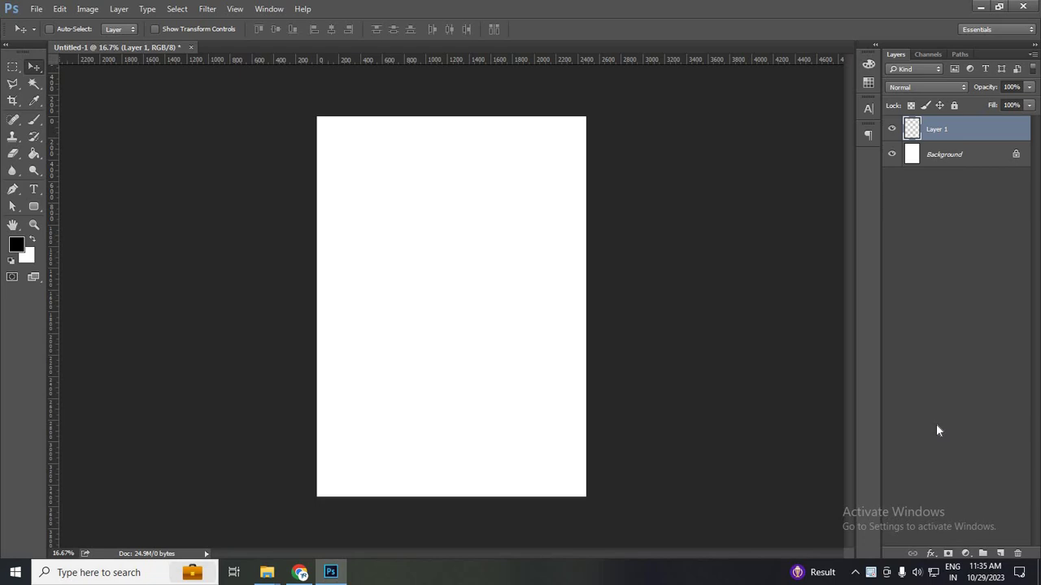
pyautogui.click(34, 206)
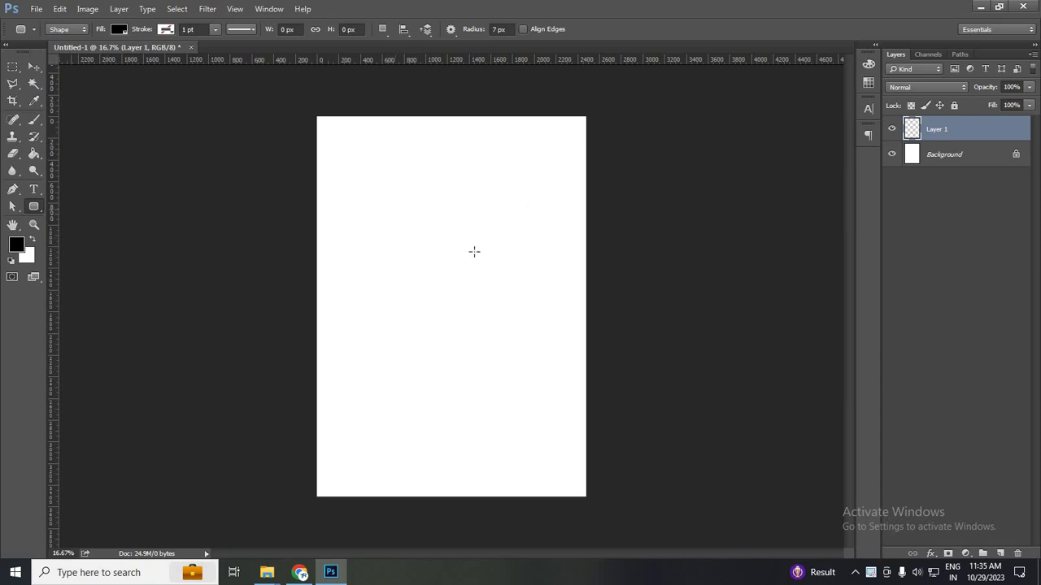
pyautogui.moveTo(395, 200); pyautogui.dragTo(548, 316)
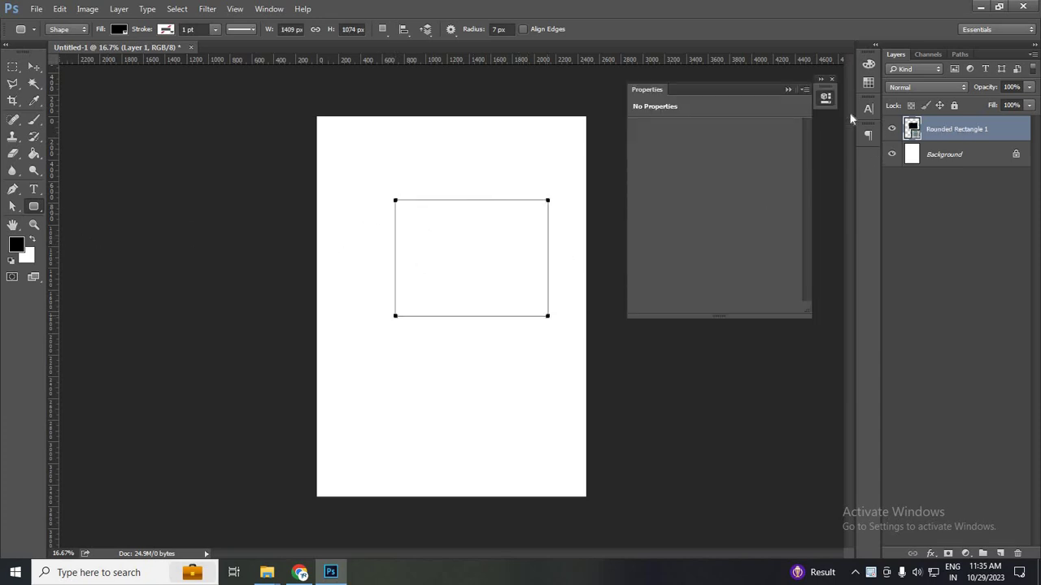
pyautogui.click(36, 67)
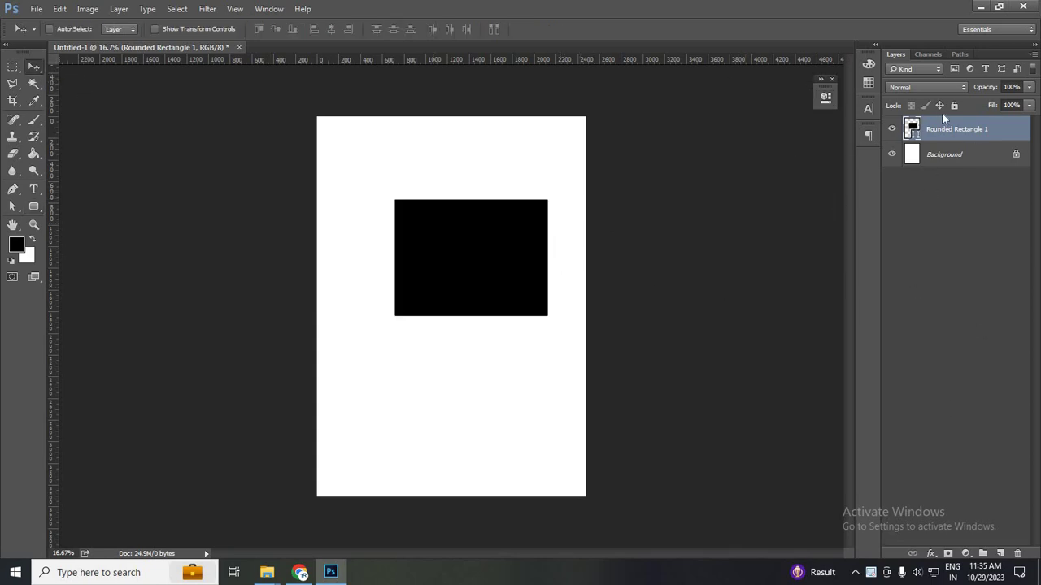
# Add a Stroke layer effect to the rounded rectangle and set the stroke colour to red.
pyautogui.click(932, 556)
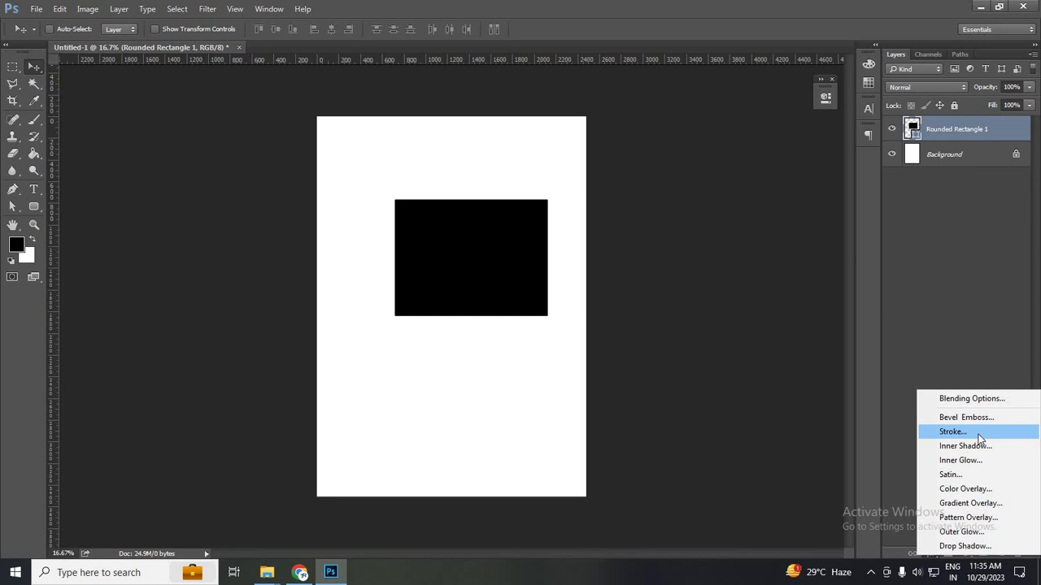
pyautogui.click(953, 431)
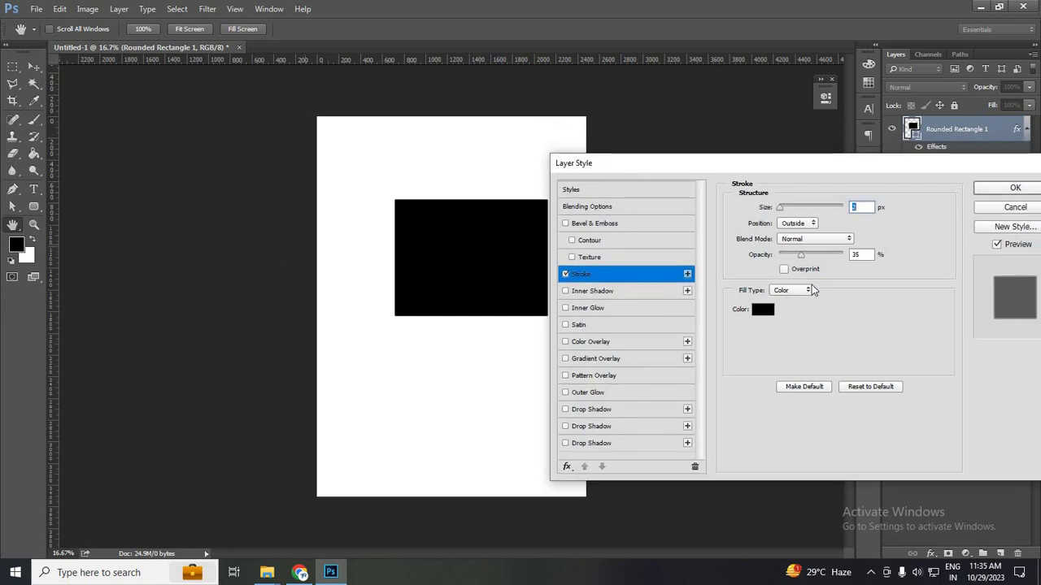
pyautogui.press('alt')
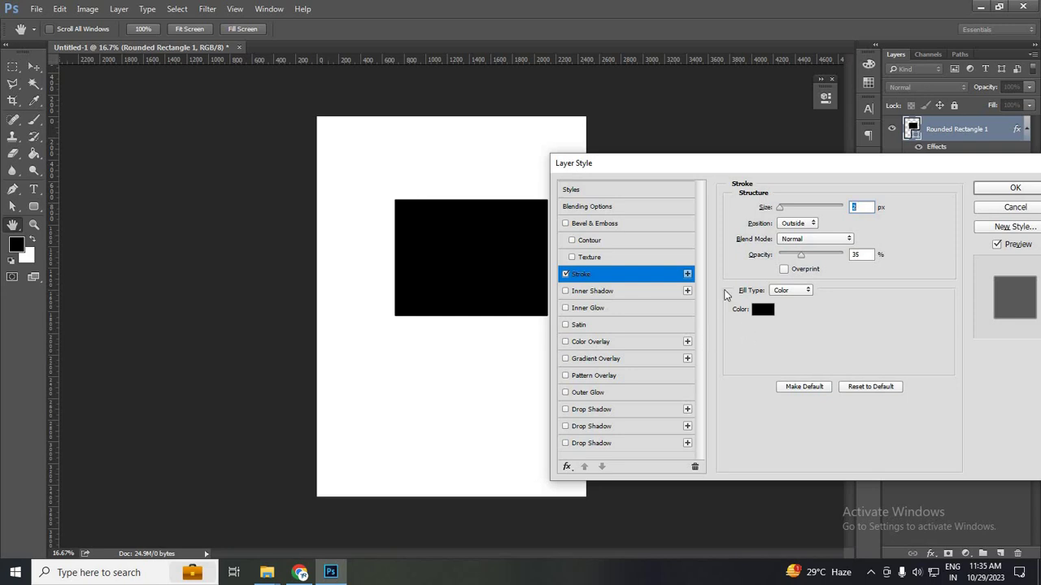
pyautogui.moveTo(728, 159); pyautogui.dragTo(740, 151)
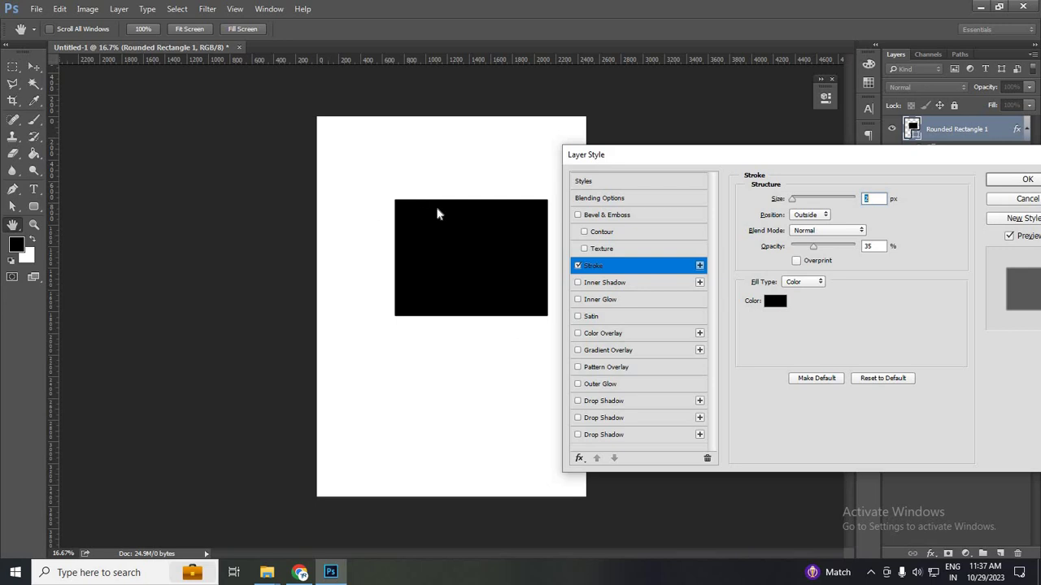
pyautogui.click(775, 301)
pyautogui.press('Escape')
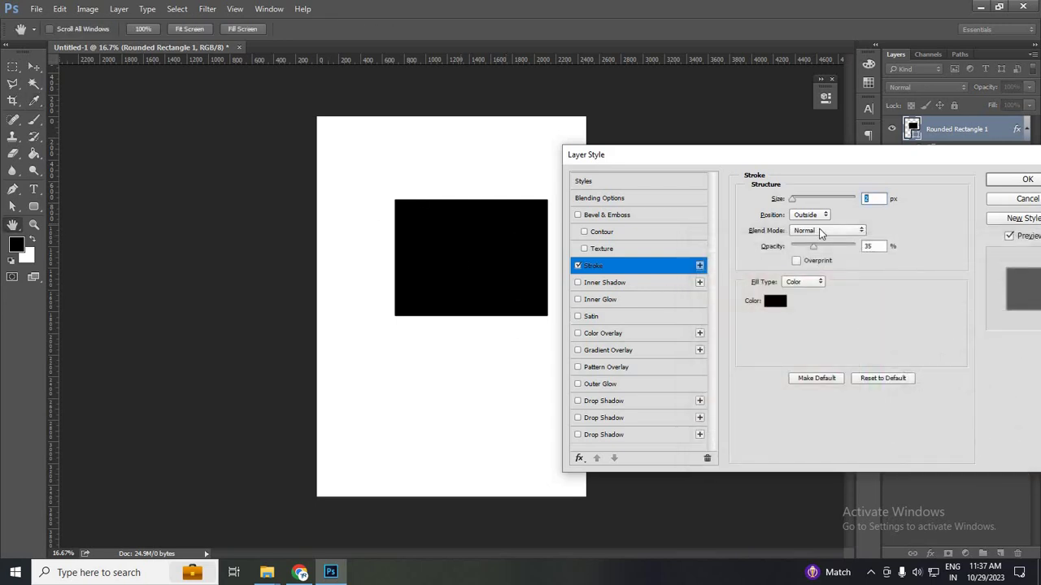
pyautogui.click(776, 302)
pyautogui.click(849, 282)
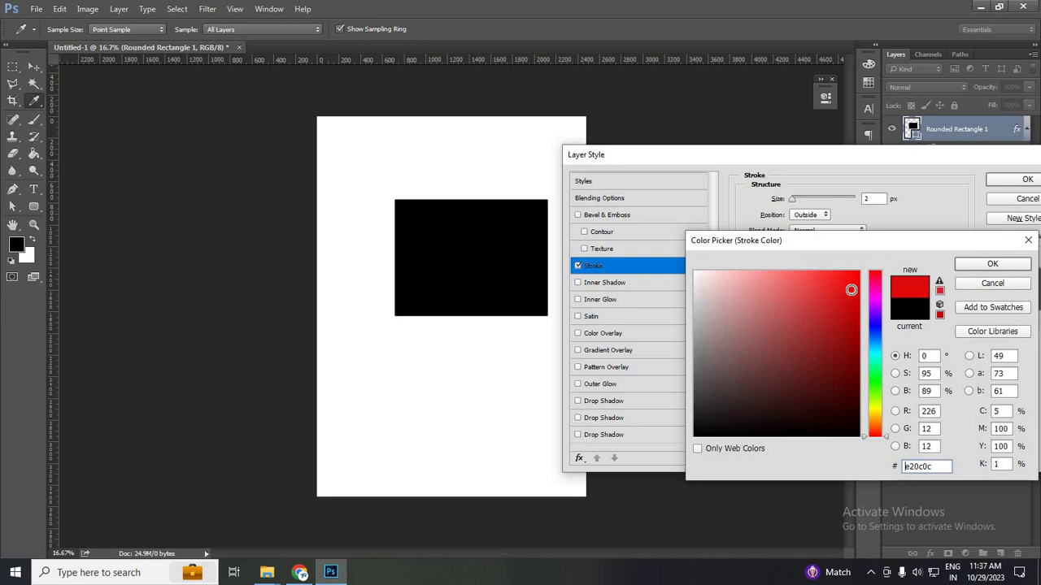
pyautogui.click(977, 268)
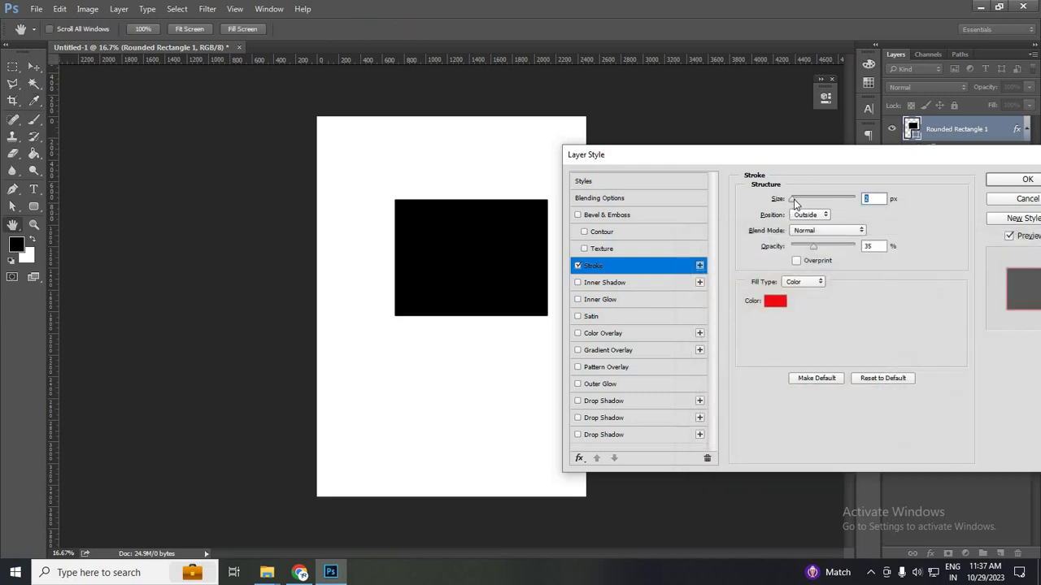
# Set the red stroke's size to 35 px and its opacity to 100%.
pyautogui.moveTo(793, 199); pyautogui.dragTo(806, 203)
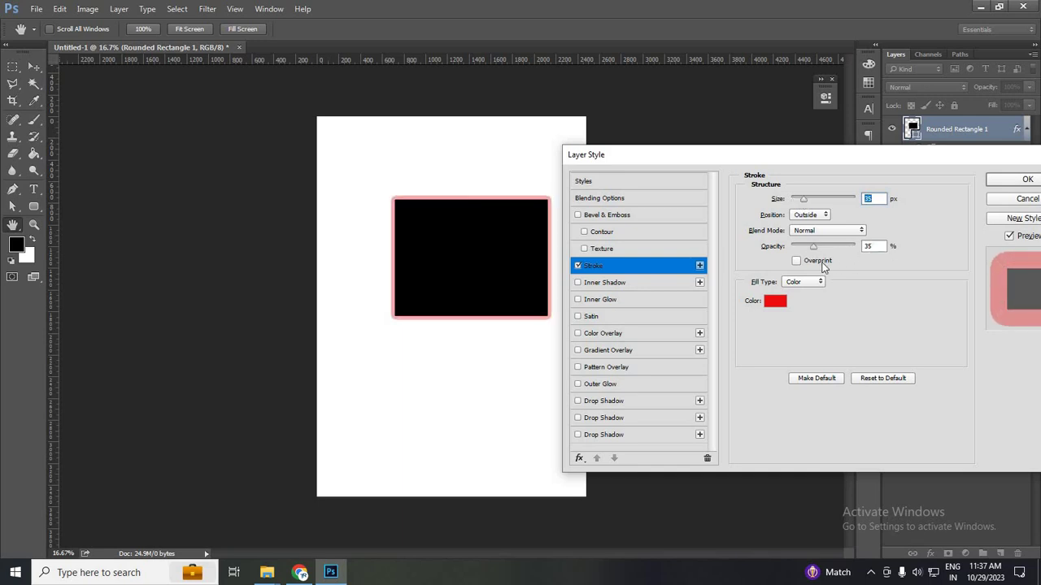
pyautogui.moveTo(815, 245); pyautogui.dragTo(903, 250)
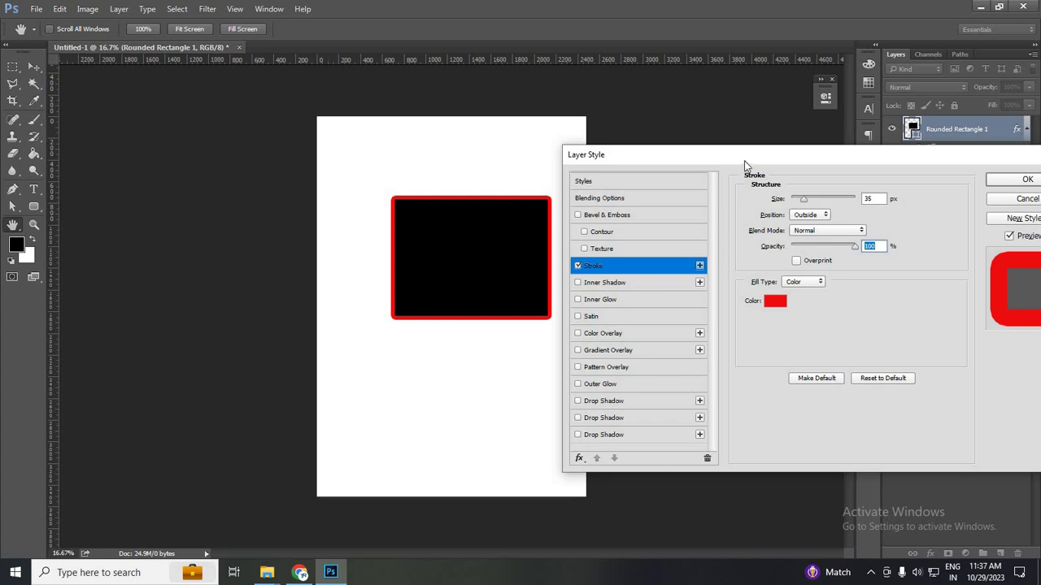
pyautogui.moveTo(903, 155); pyautogui.dragTo(817, 206)
pyautogui.moveTo(829, 160); pyautogui.dragTo(913, 163)
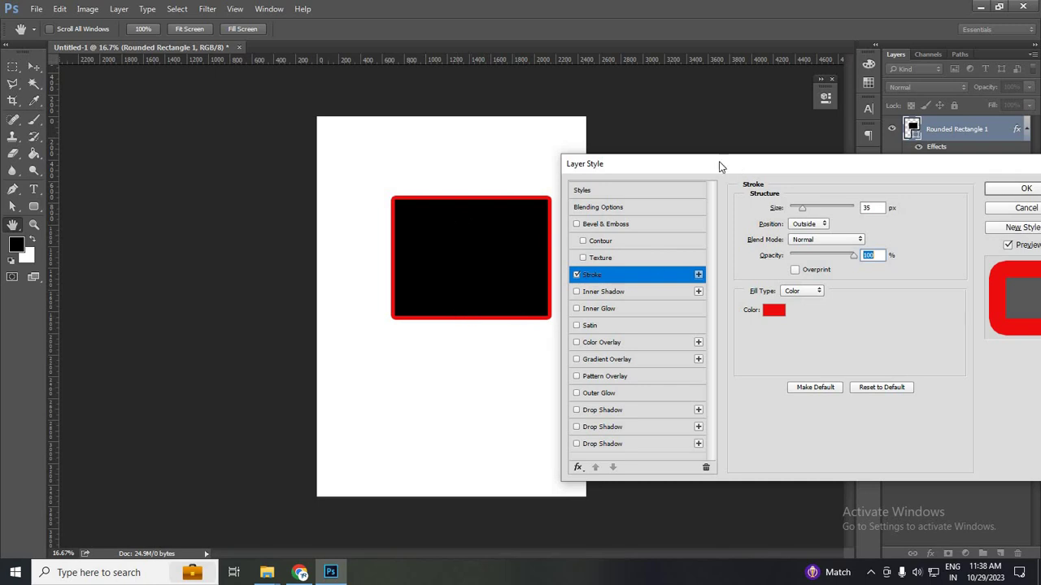
pyautogui.moveTo(720, 165); pyautogui.dragTo(792, 176)
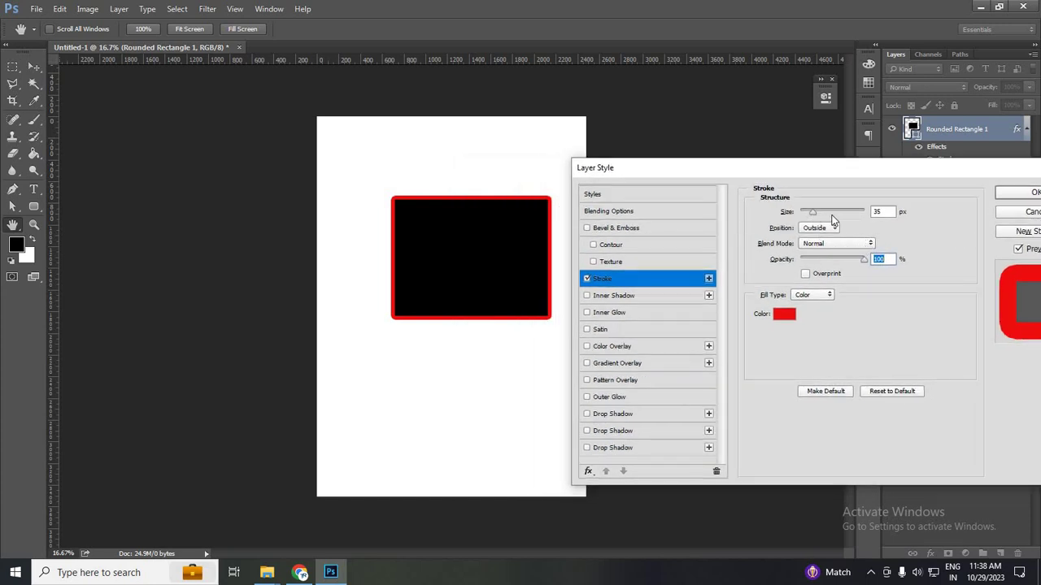
# Try a stroke size of 250 px, reduce it to 1 px and apply the layer style.
pyautogui.moveTo(814, 212); pyautogui.dragTo(878, 221)
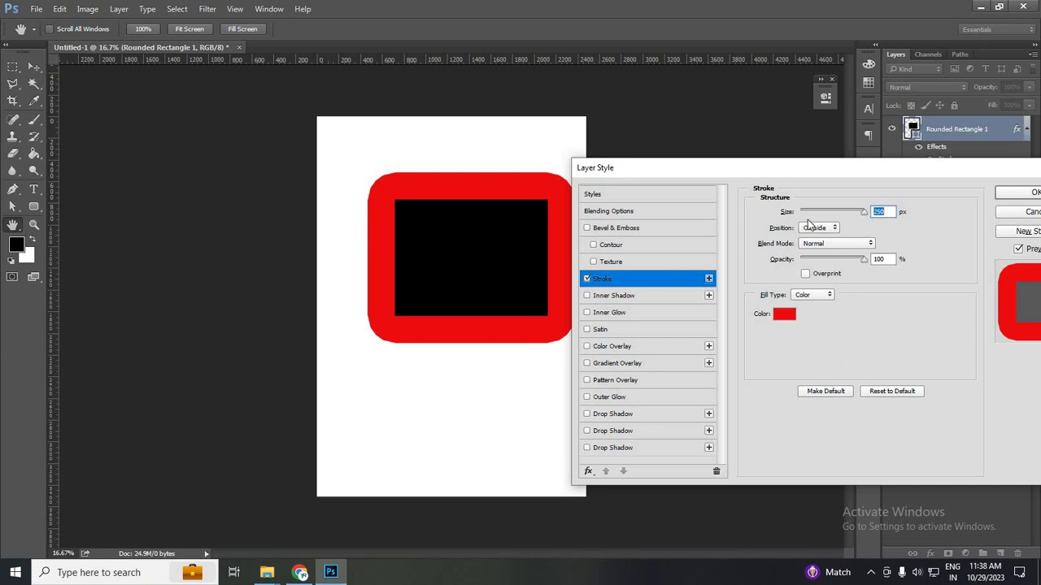
pyautogui.moveTo(808, 220); pyautogui.dragTo(802, 220)
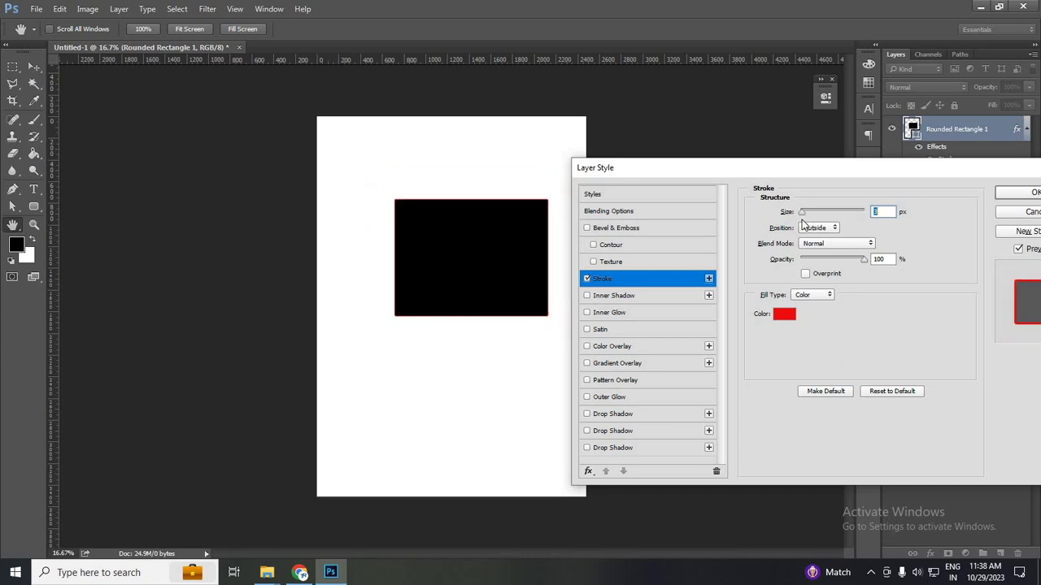
pyautogui.press('Down')
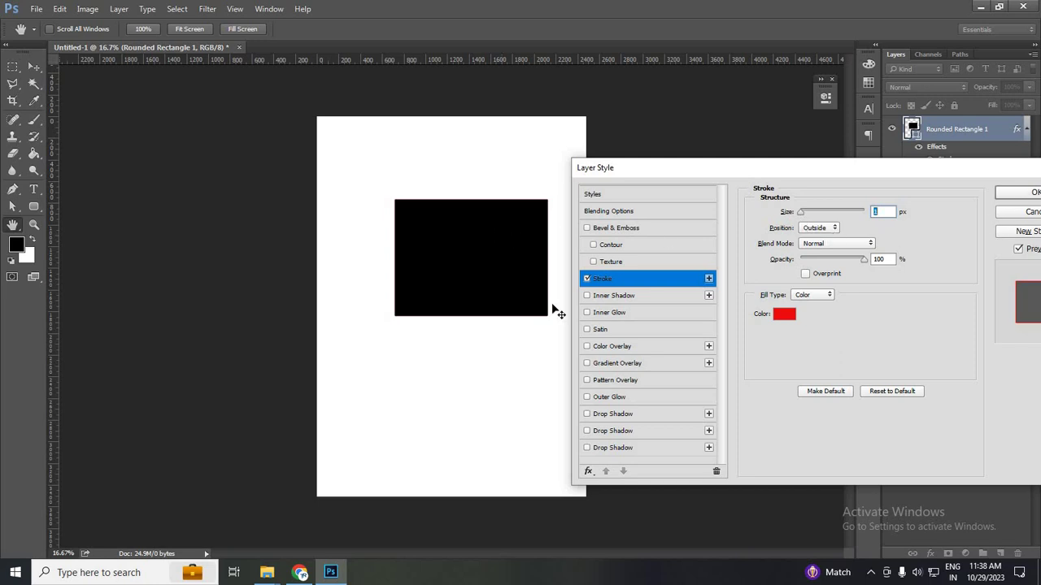
pyautogui.press('Return')
# Examine the thin red stroke along the rectangle's edges up close and at full-page view.
pyautogui.scroll(10, 479, 163)
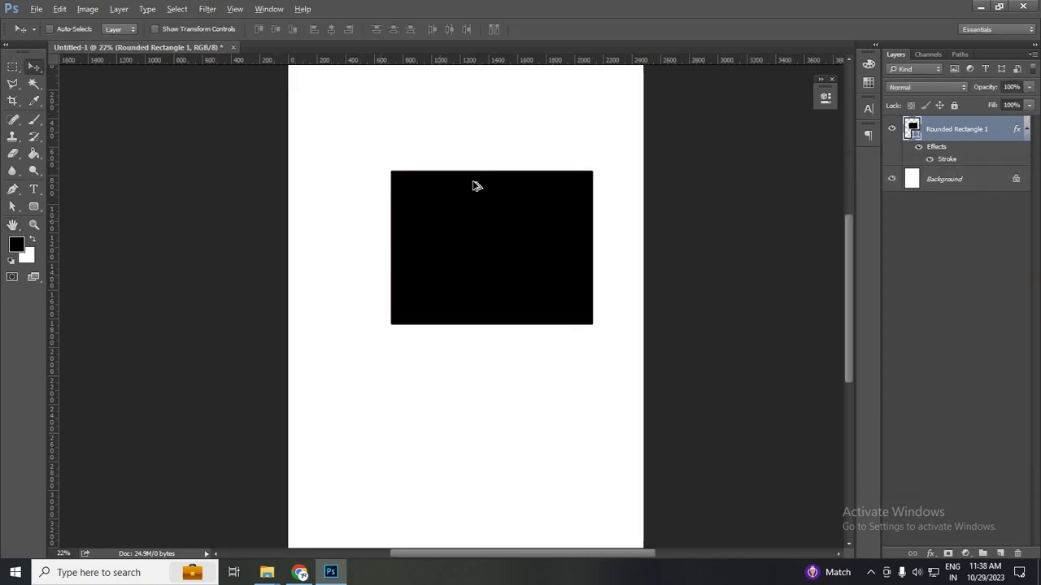
pyautogui.scroll(5, 472, 201)
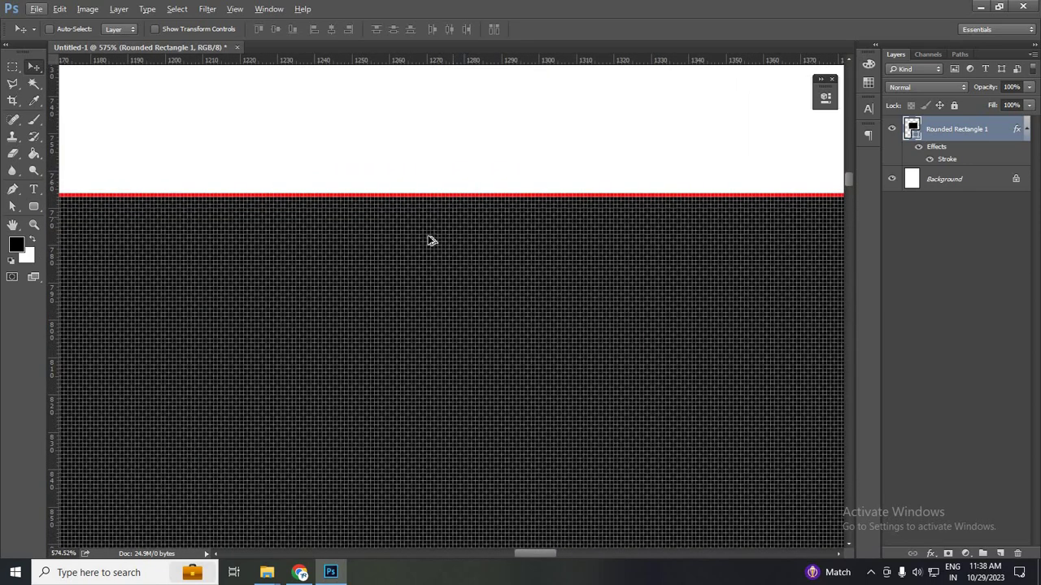
pyautogui.scroll(-2, 404, 199)
pyautogui.scroll(-6, 404, 199)
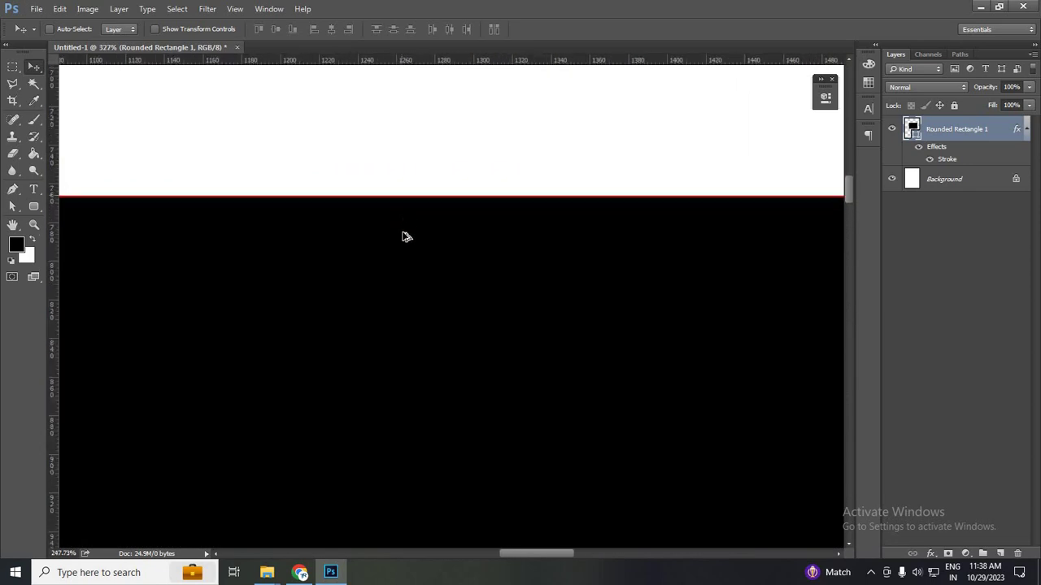
pyautogui.scroll(-2, 349, 332)
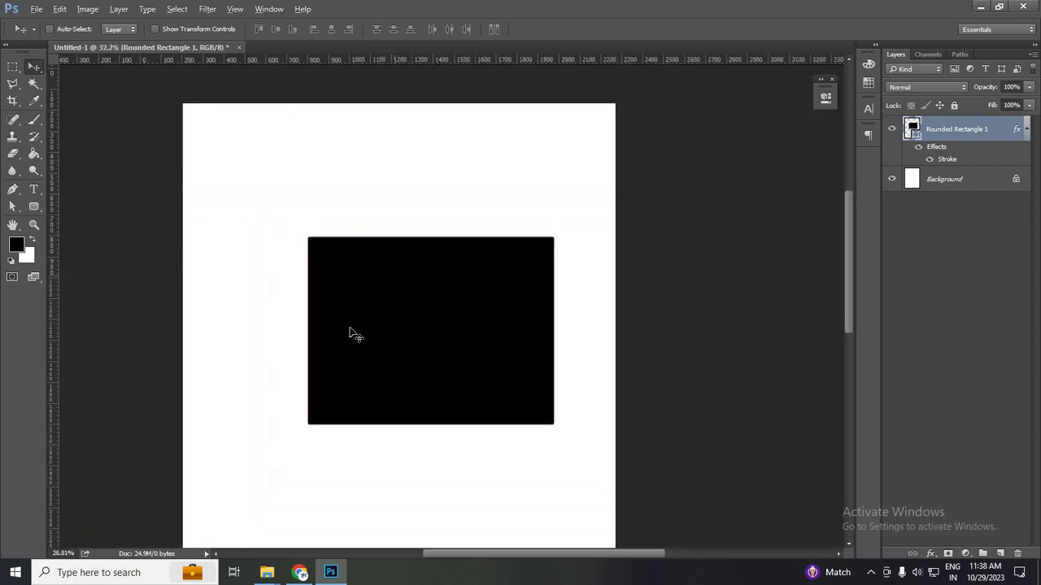
pyautogui.scroll(-1, 425, 274)
pyautogui.scroll(3, 435, 269)
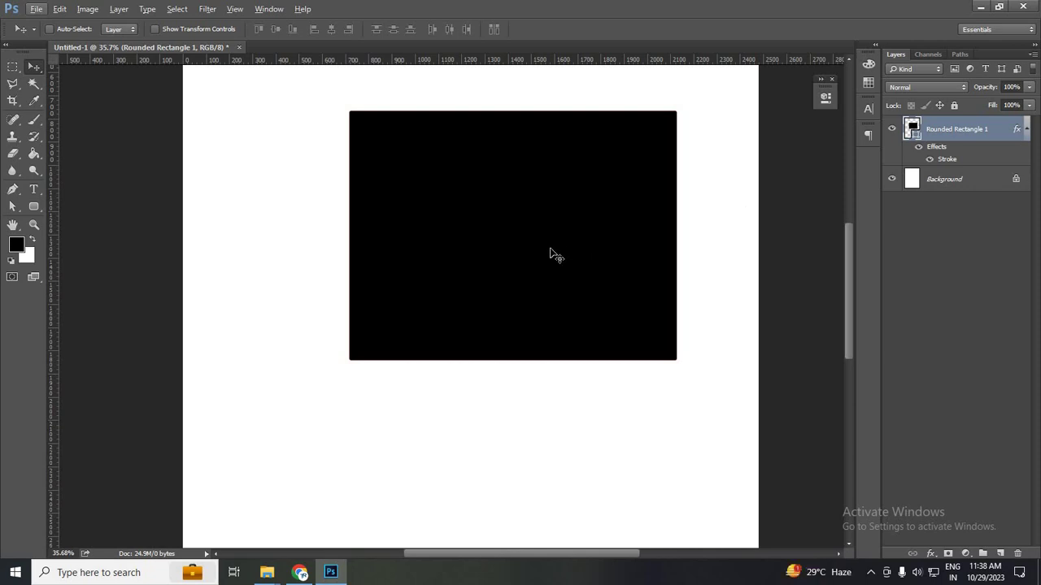
pyautogui.scroll(-2, 497, 245)
pyautogui.scroll(-2, 530, 244)
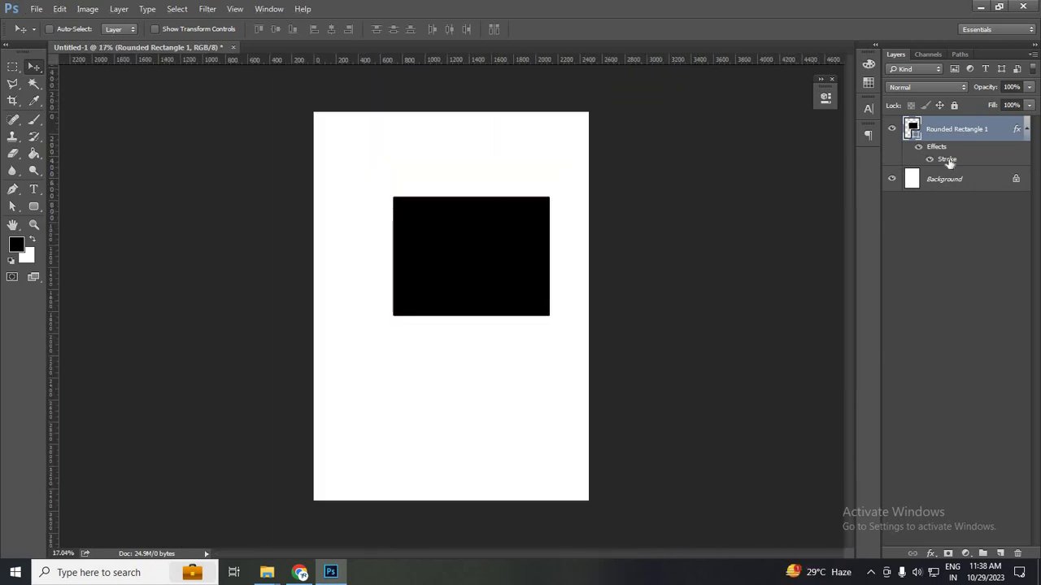
pyautogui.doubleClick(948, 161)
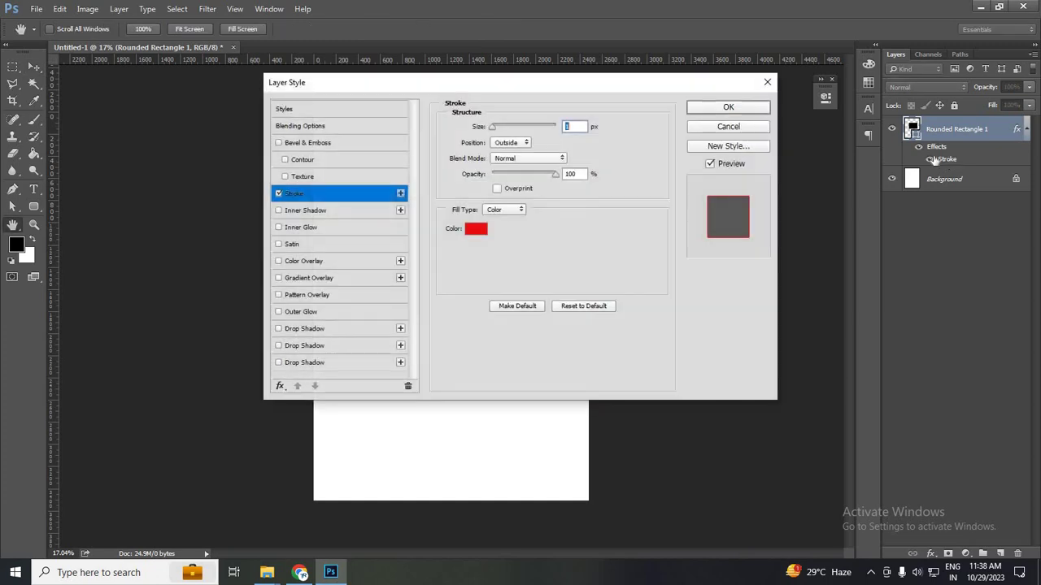
pyautogui.click(757, 131)
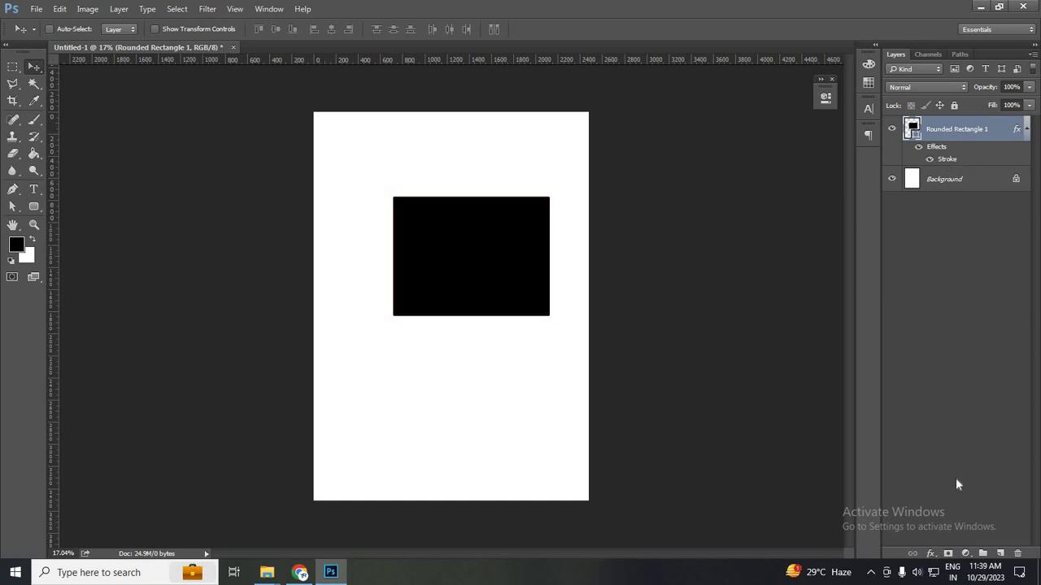
pyautogui.click(931, 554)
pyautogui.click(955, 156)
# Reopen the rectangle's Stroke effect settings and set the stroke size to 38 px.
pyautogui.doubleClick(949, 160)
pyautogui.moveTo(374, 85); pyautogui.dragTo(686, 129)
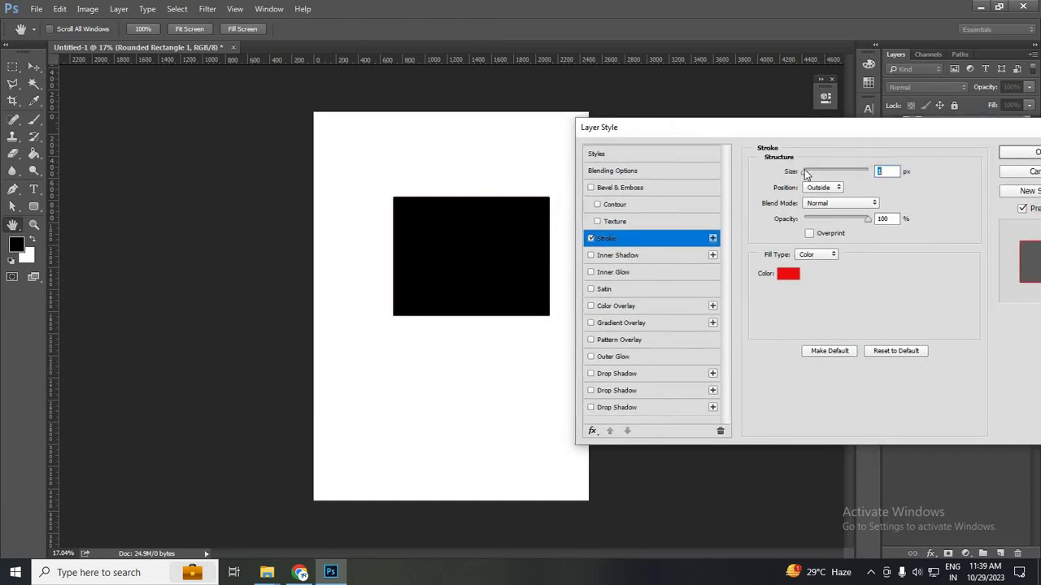
pyautogui.moveTo(804, 170); pyautogui.dragTo(817, 173)
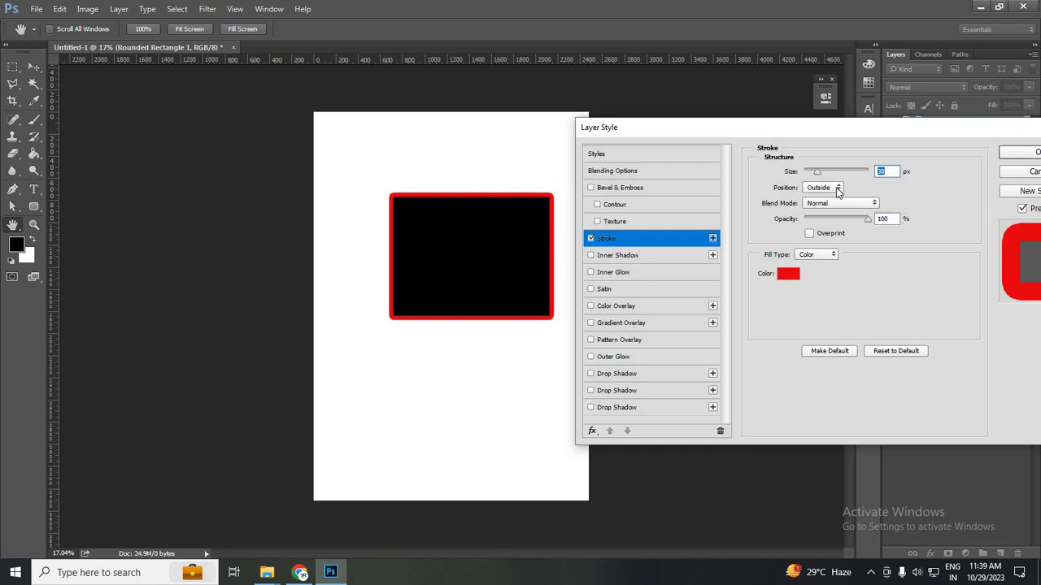
# Try the Inside, Outside and Center positions for the stroke, and return it to Outside.
pyautogui.click(838, 189)
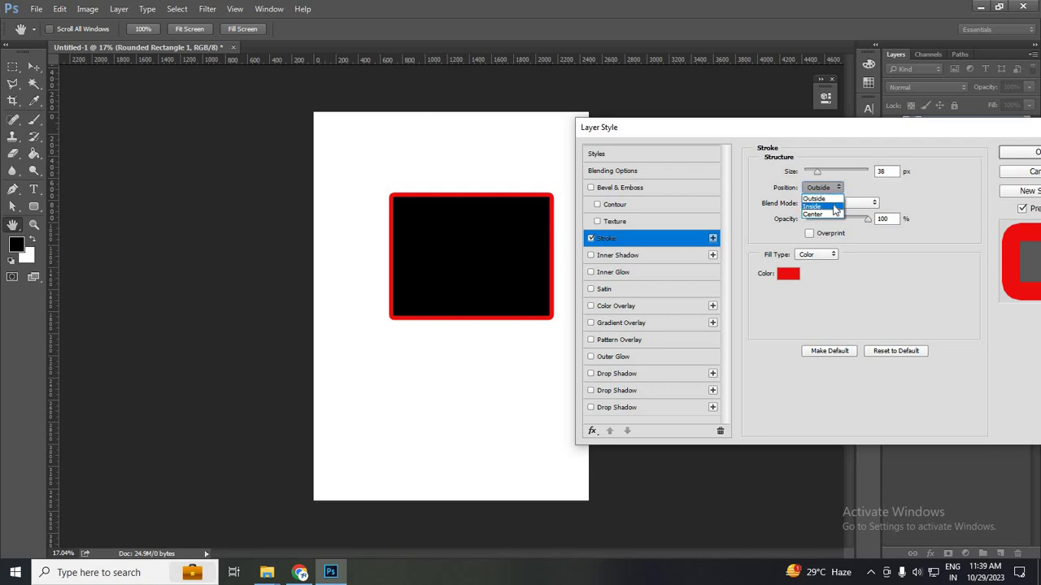
pyautogui.click(833, 207)
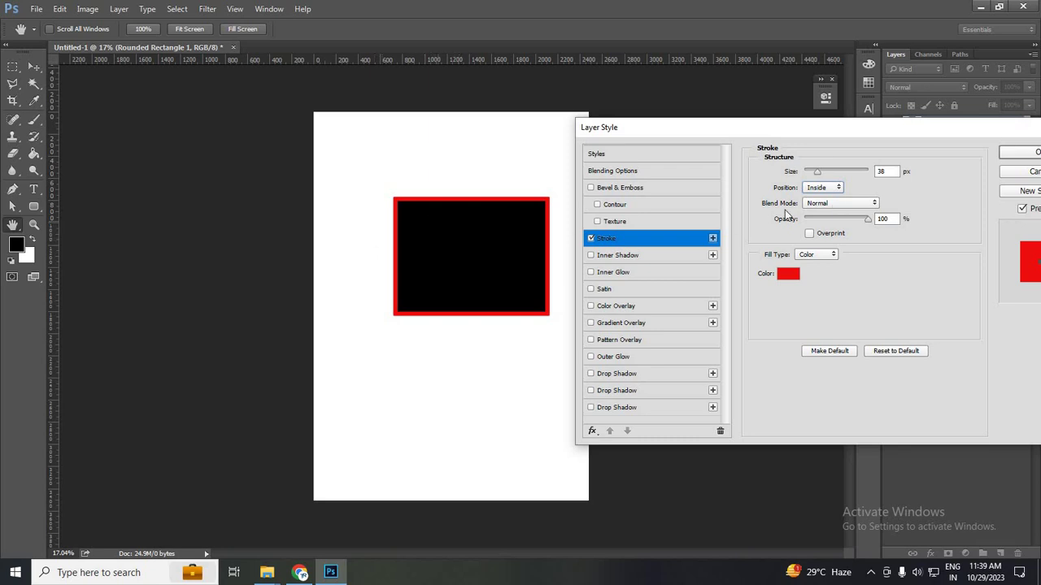
pyautogui.click(829, 190)
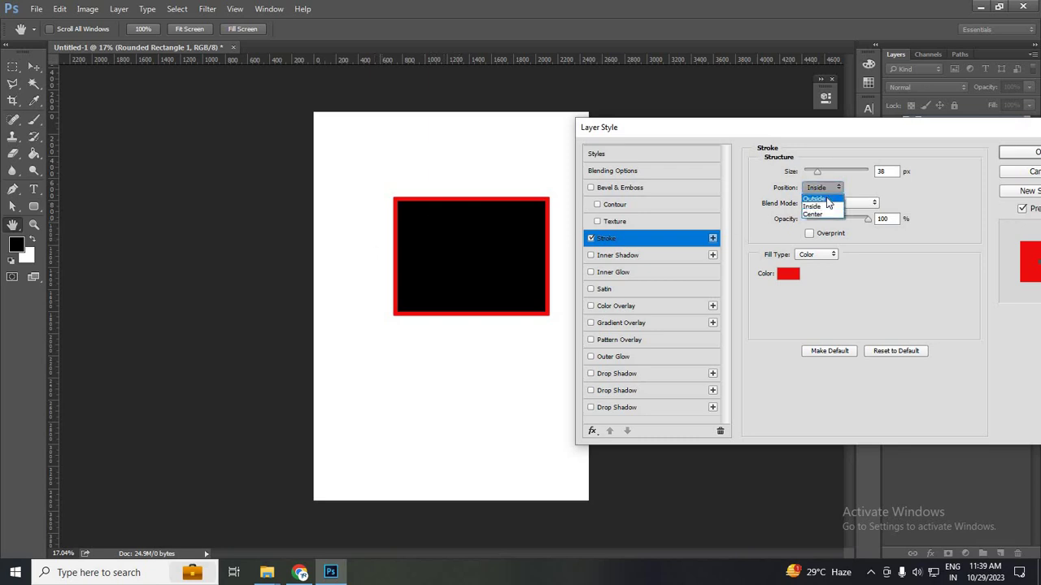
pyautogui.click(828, 200)
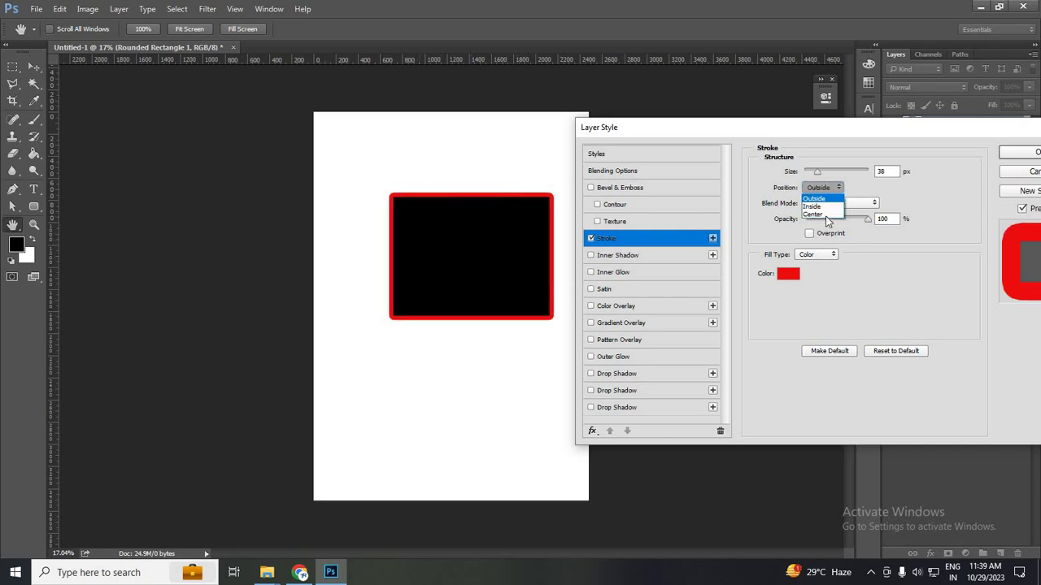
pyautogui.click(817, 214)
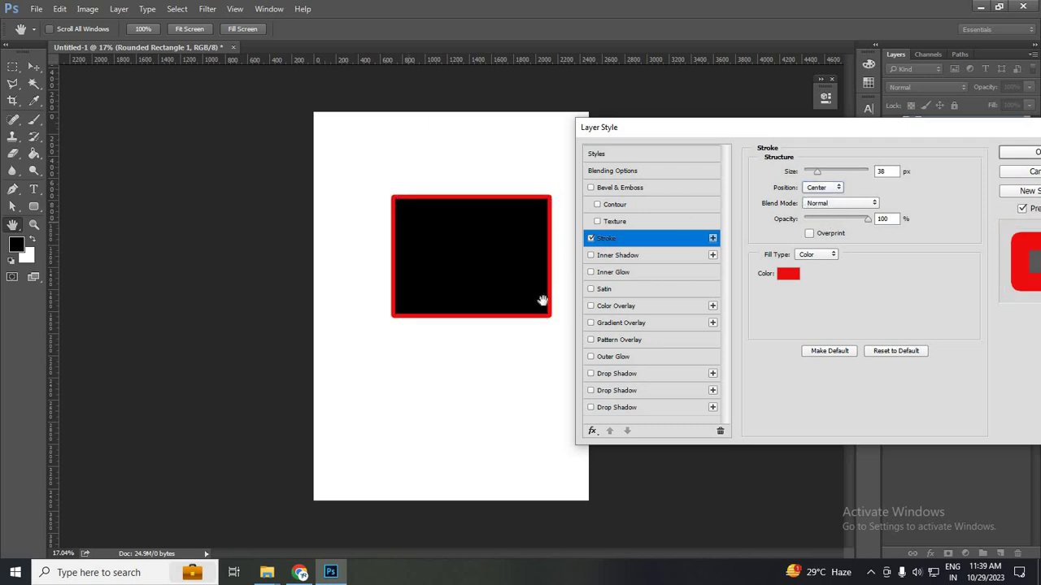
pyautogui.click(834, 192)
pyautogui.click(821, 189)
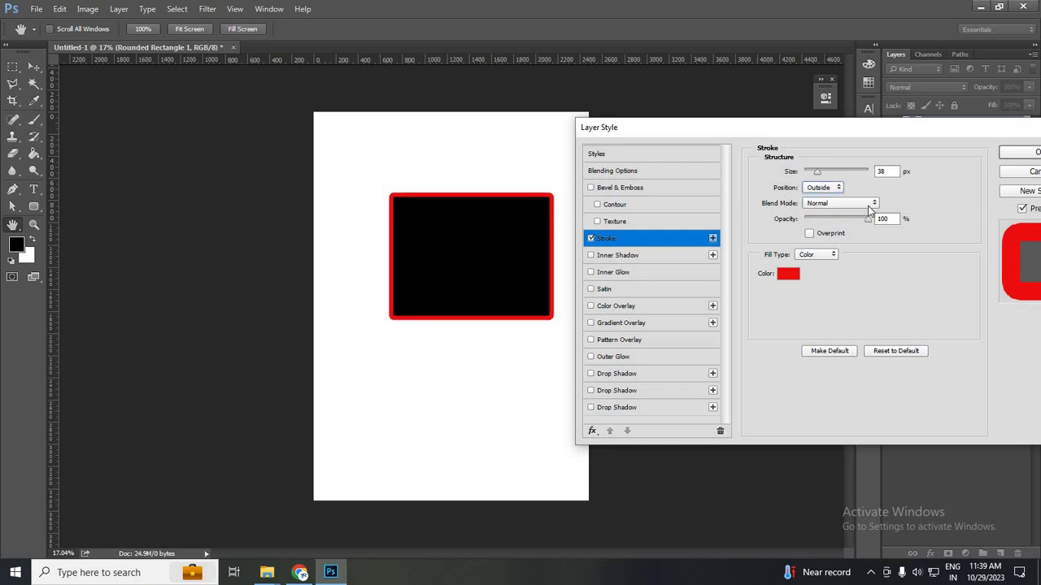
# Try a range of blend modes for the rectangle's stroke, including Lighten, Soft Light, Linear Light, Pin Light, Difference, Divide and Color.
pyautogui.click(869, 207)
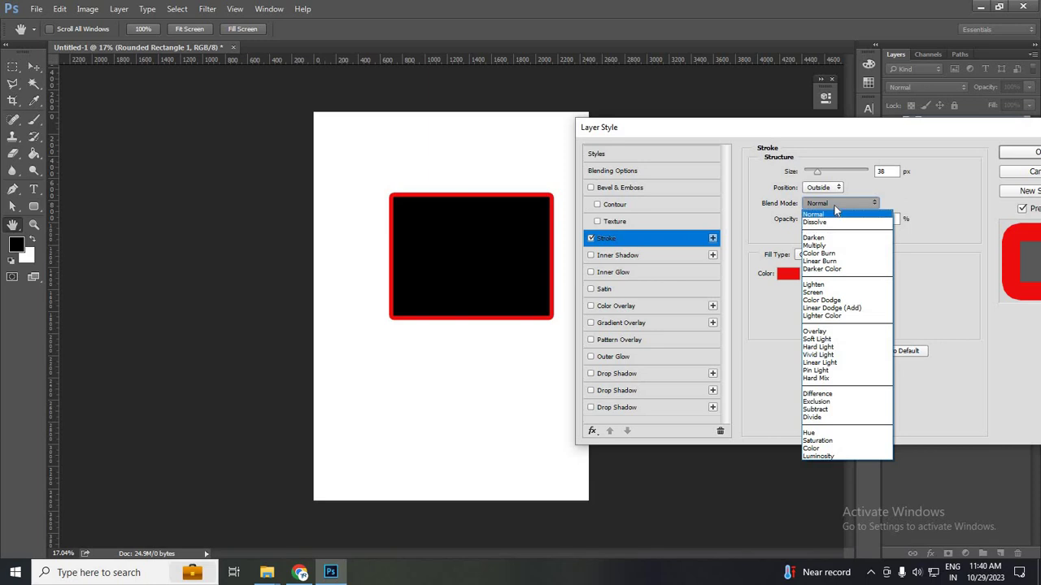
pyautogui.click(835, 213)
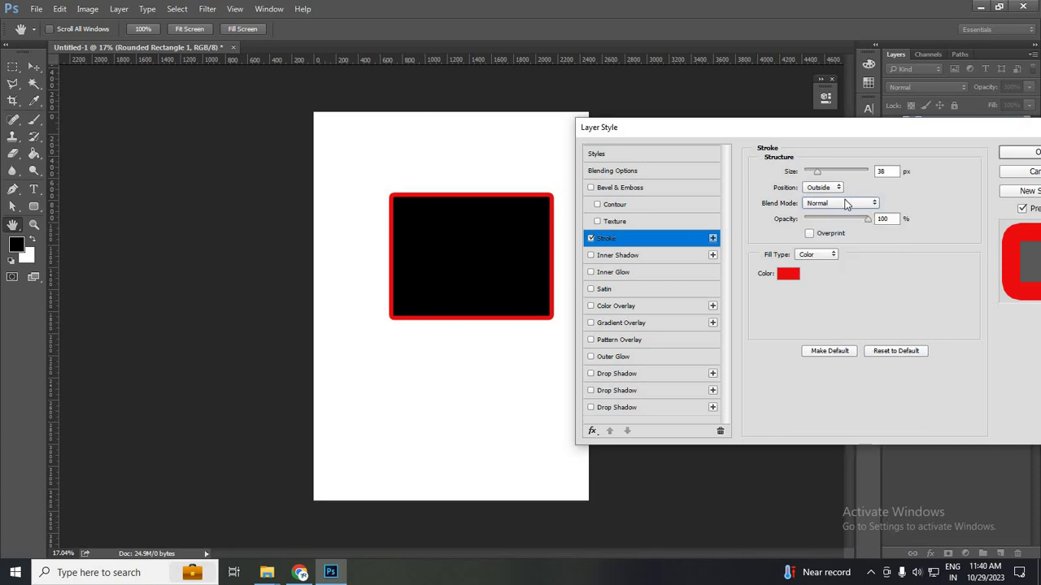
pyautogui.scroll(-7, 846, 205)
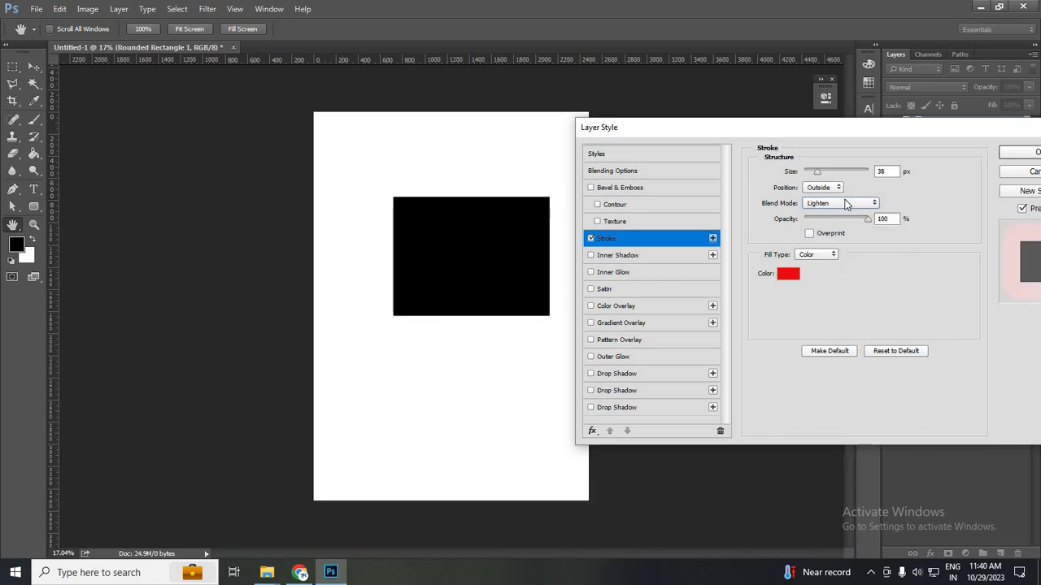
pyautogui.scroll(-6, 846, 205)
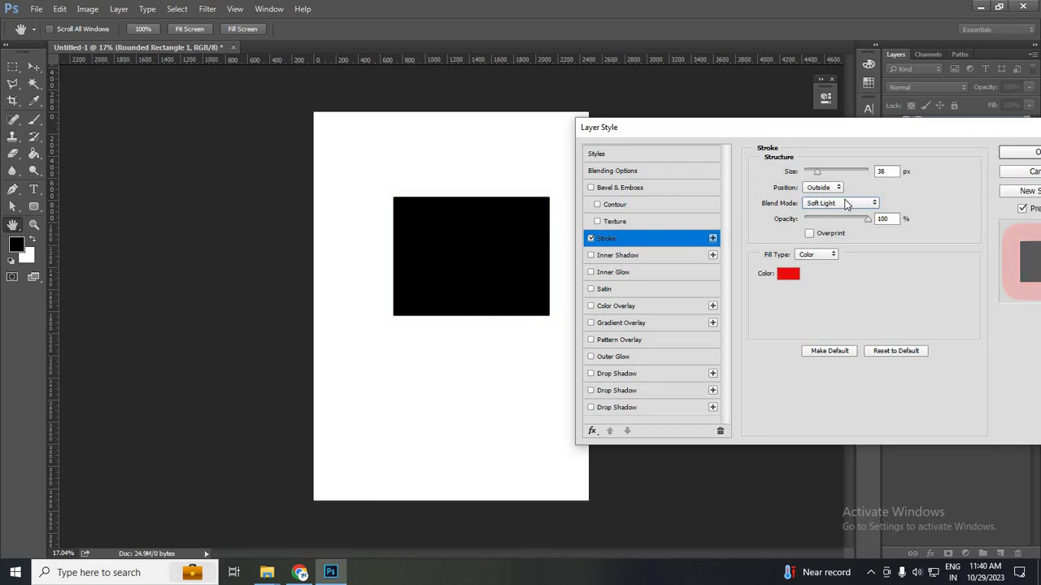
pyautogui.scroll(-2, 846, 204)
pyautogui.scroll(2, 846, 205)
pyautogui.scroll(1, 846, 205)
pyautogui.scroll(-2, 845, 205)
pyautogui.scroll(-2, 845, 205)
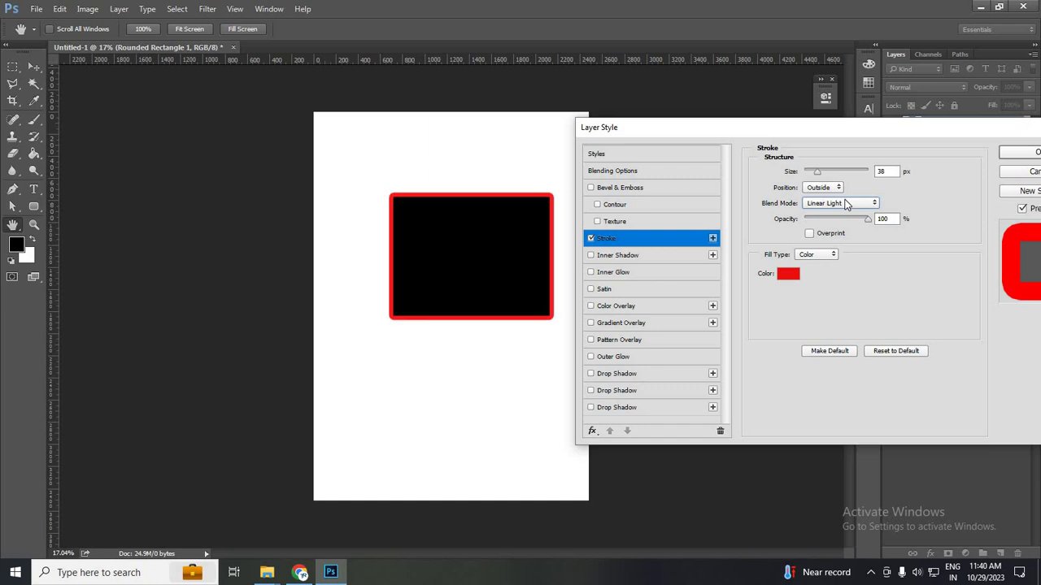
pyautogui.scroll(-1, 846, 205)
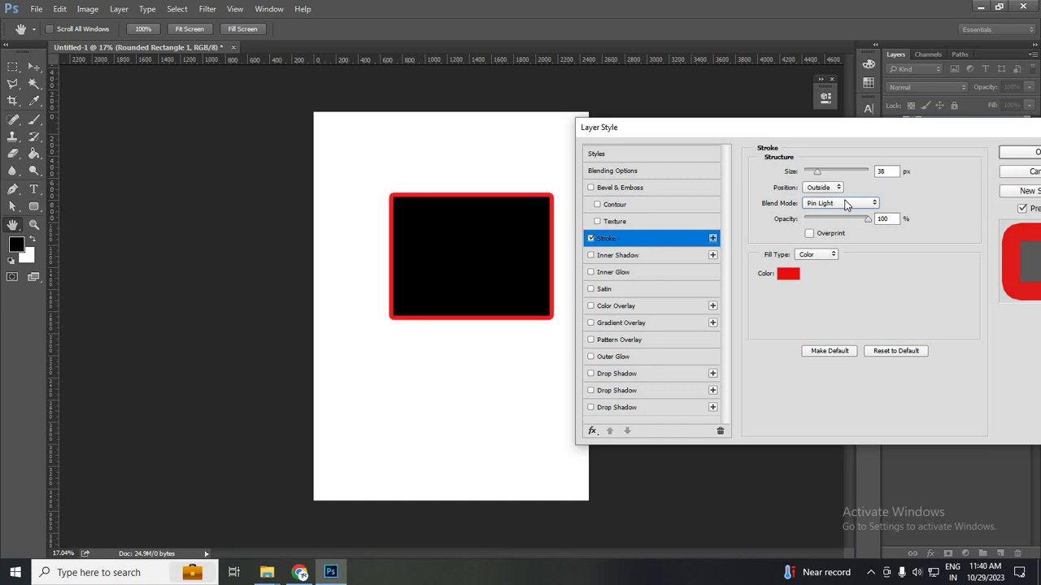
pyautogui.scroll(-2, 845, 205)
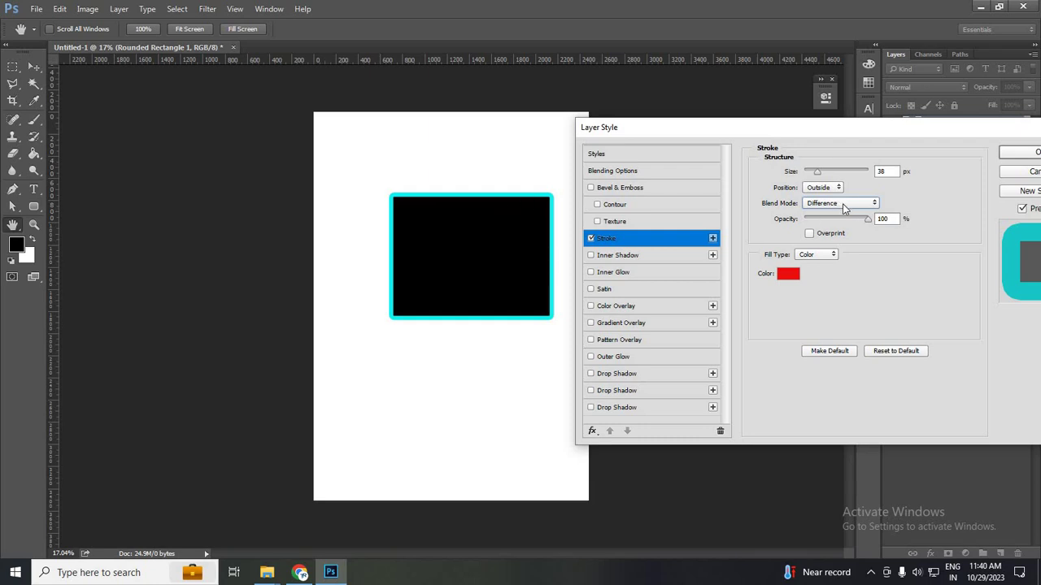
pyautogui.scroll(-2, 843, 204)
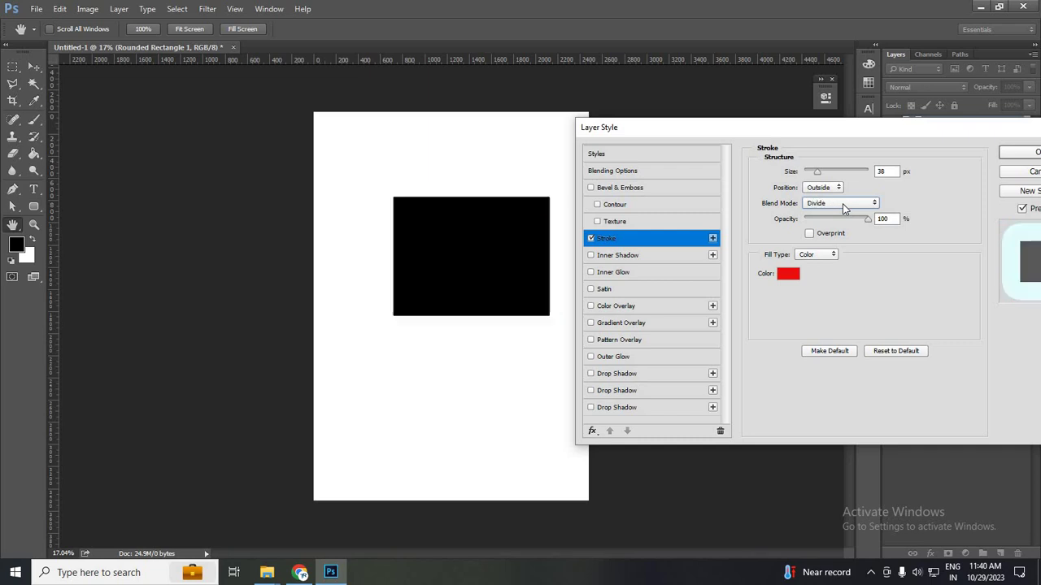
pyautogui.scroll(-1, 843, 204)
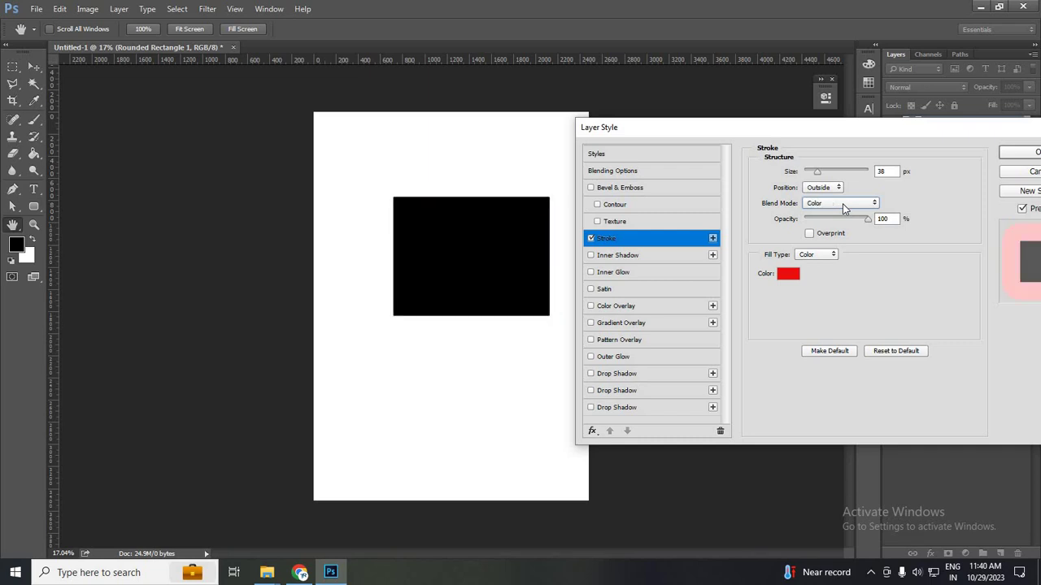
# Try the Luminosity, Saturation and Vivid Light blend modes for the stroke, and return it to Normal.
pyautogui.moveTo(794, 133); pyautogui.dragTo(751, 129)
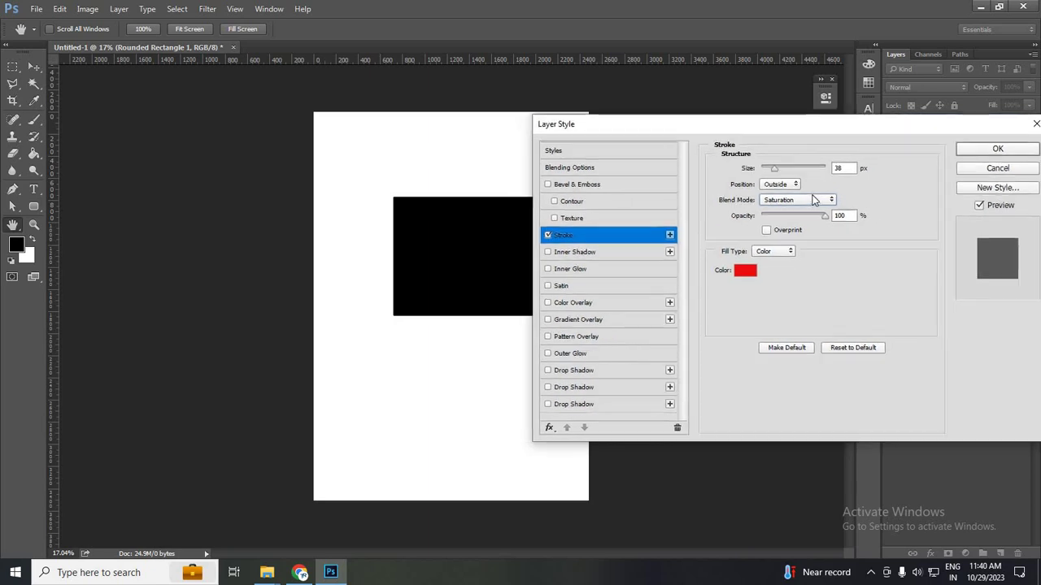
pyautogui.scroll(-2, 813, 198)
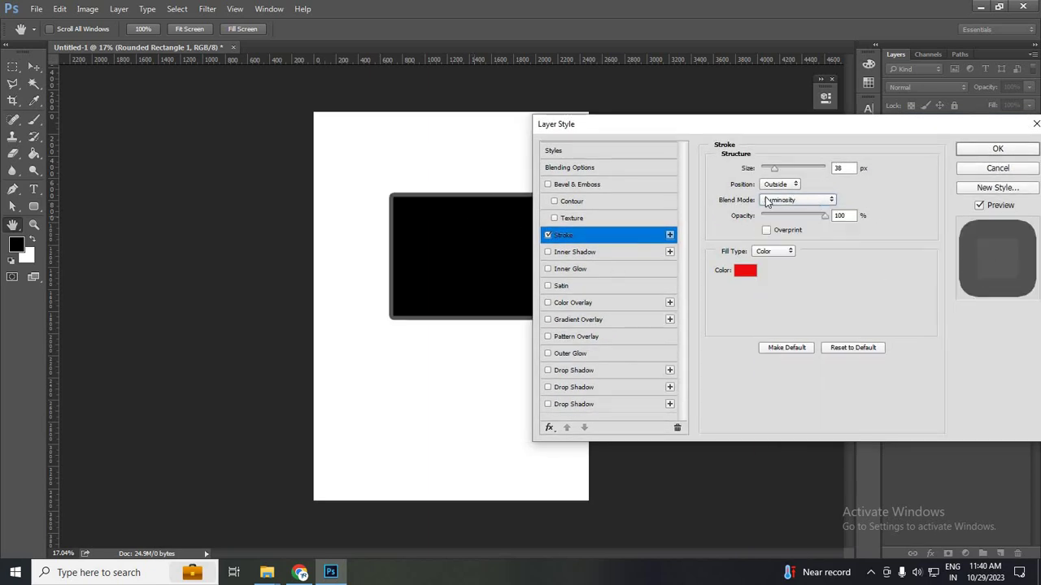
pyautogui.scroll(7, 778, 200)
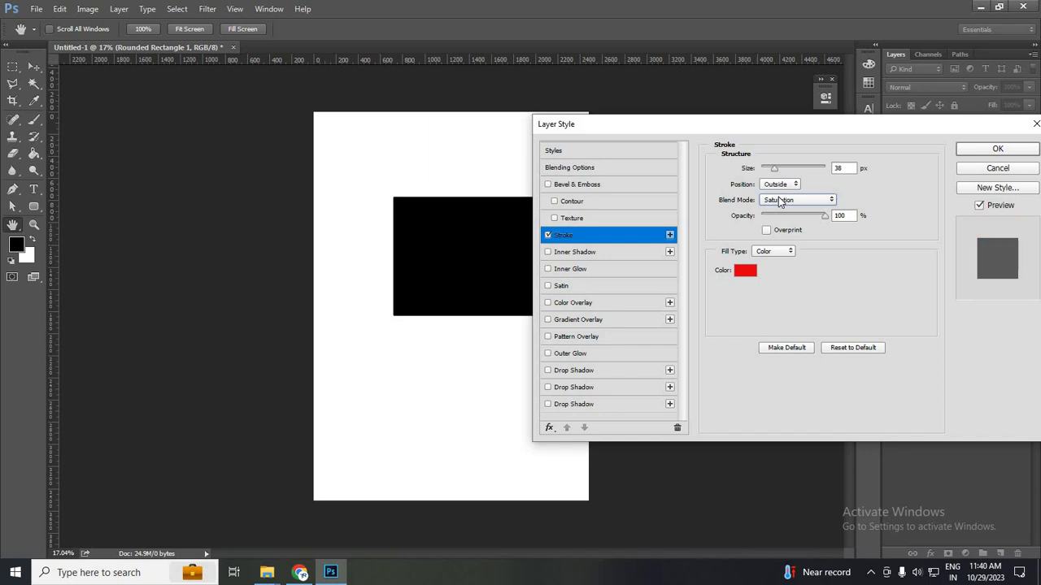
pyautogui.scroll(4, 778, 199)
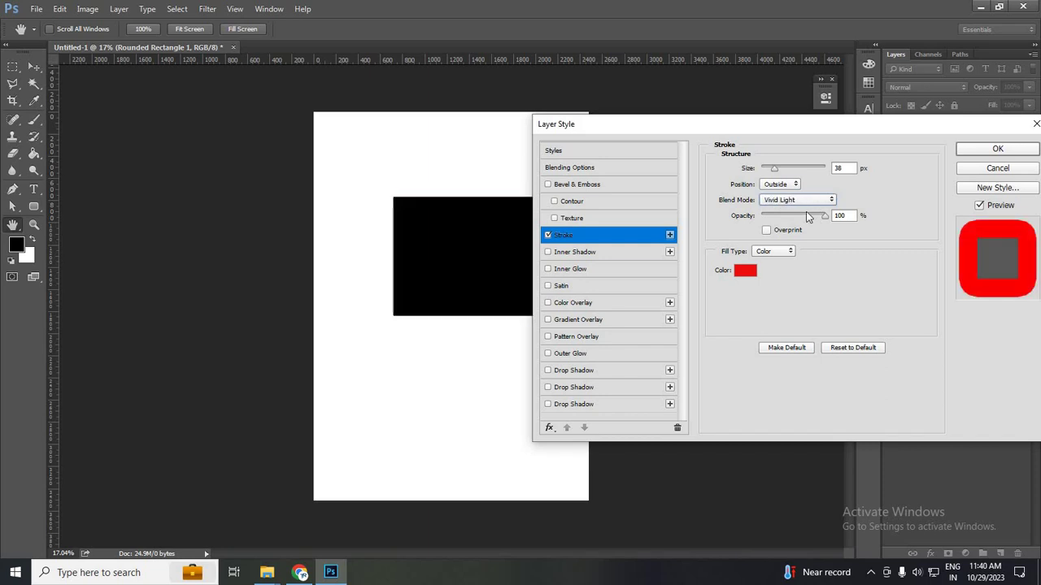
pyautogui.click(813, 200)
pyautogui.click(772, 211)
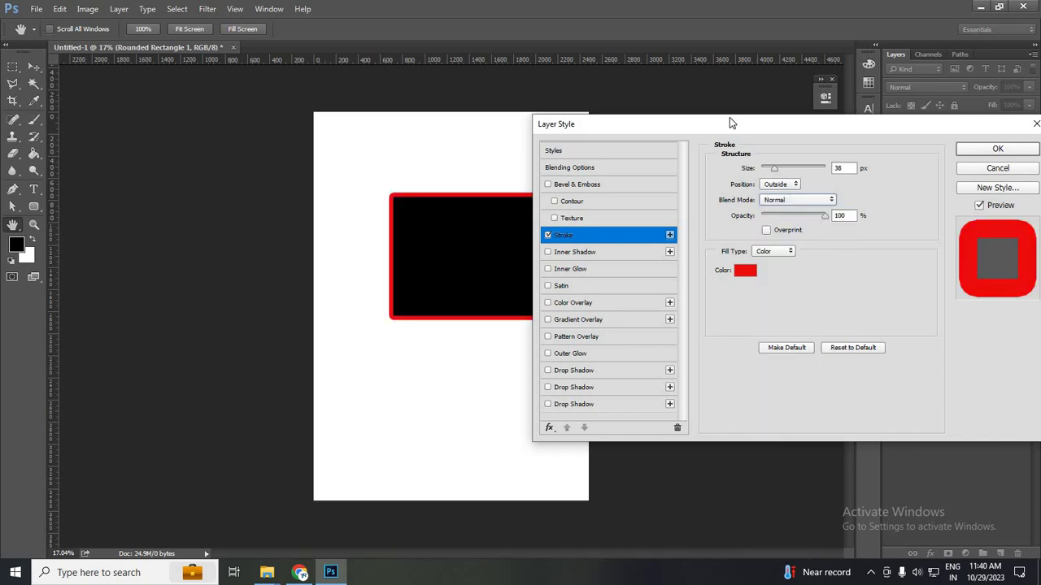
# Try a stroke opacity of 0% and about 30%, and return the opacity to 100%.
pyautogui.moveTo(803, 118); pyautogui.dragTo(851, 102)
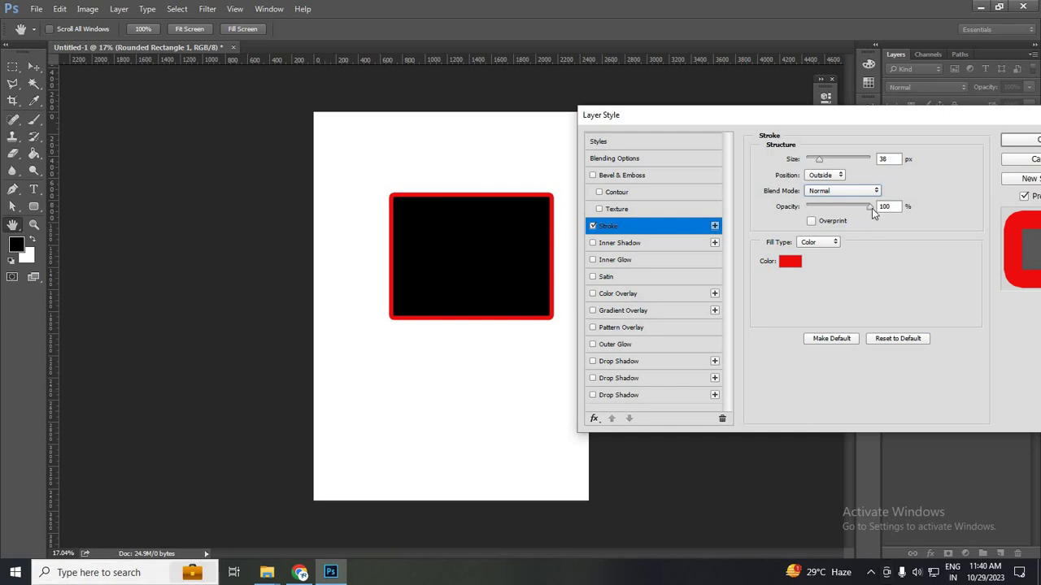
pyautogui.moveTo(870, 206); pyautogui.dragTo(796, 218)
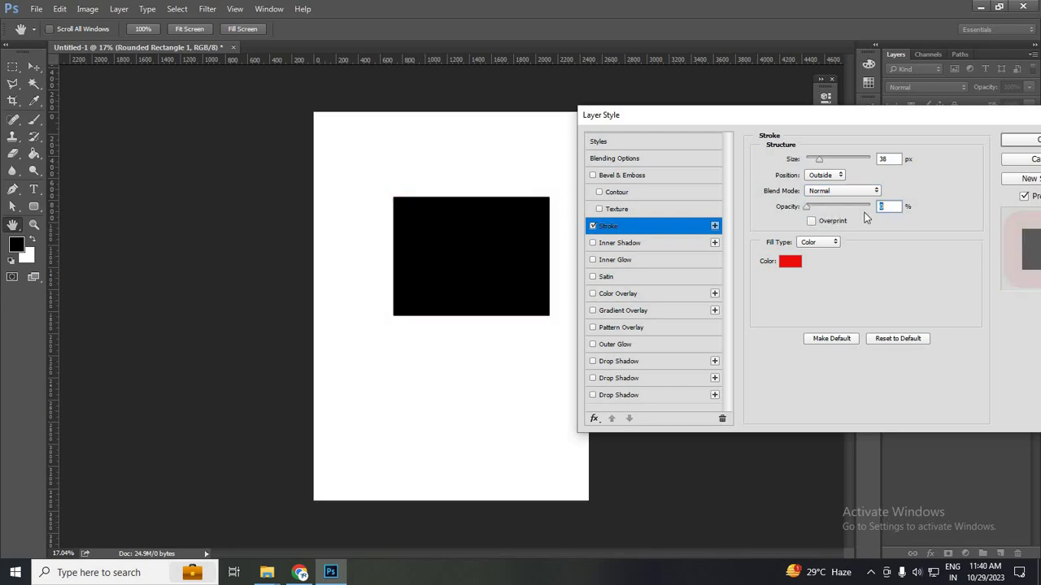
pyautogui.moveTo(922, 212)
pyautogui.mouseDown()
pyautogui.moveTo(875, 223)
pyautogui.moveTo(827, 210)
pyautogui.mouseUp()
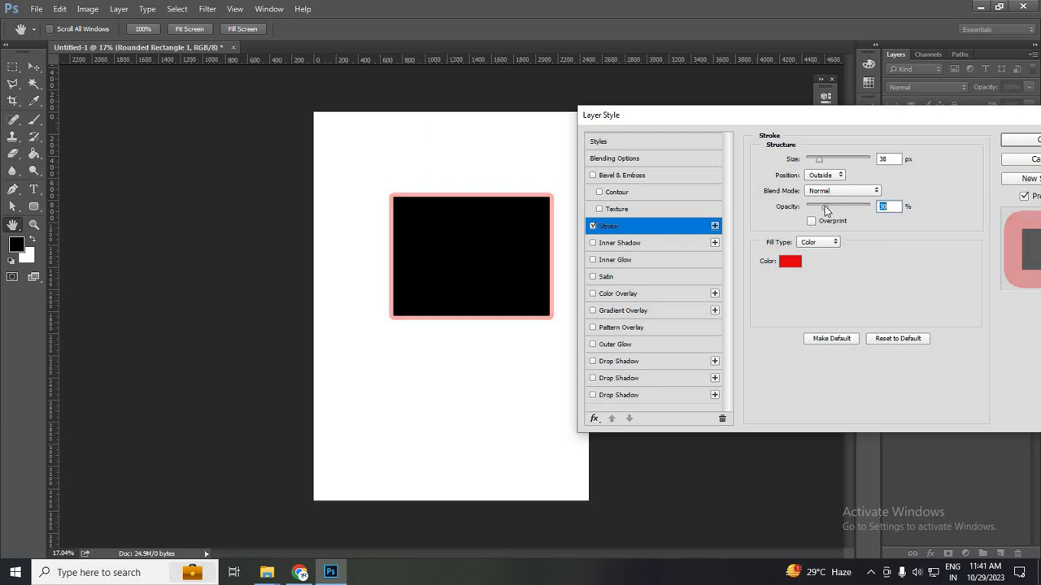
pyautogui.moveTo(826, 207); pyautogui.dragTo(917, 217)
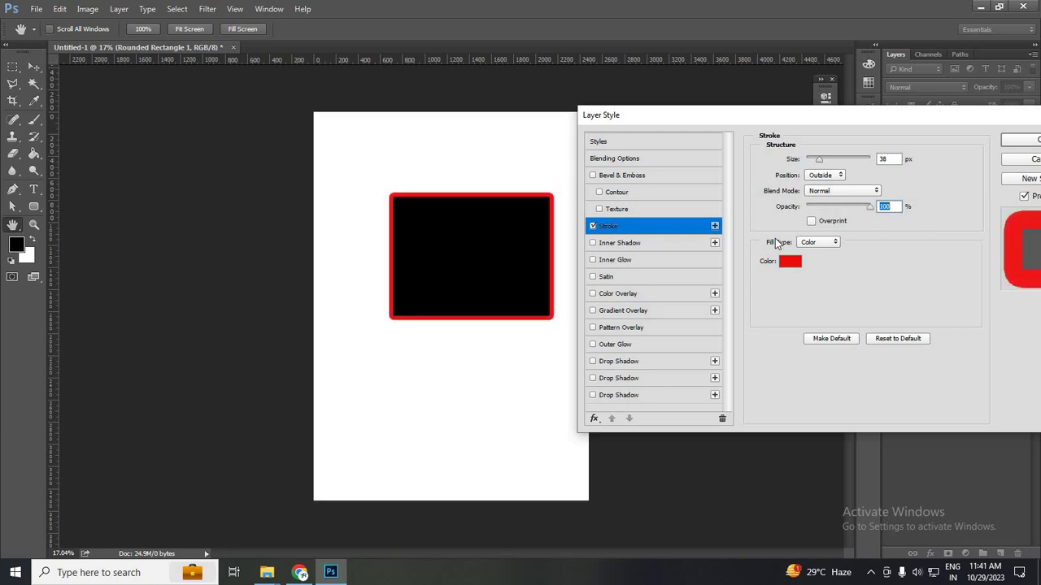
# Set the fill type of the rectangle's stroke to Gradient.
pyautogui.click(836, 244)
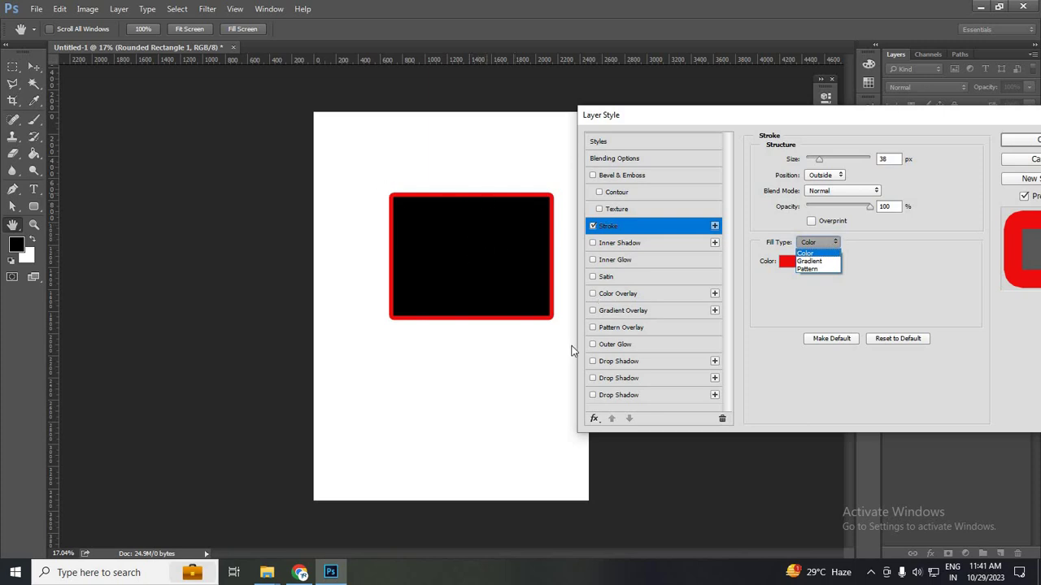
pyautogui.click(828, 244)
pyautogui.click(830, 262)
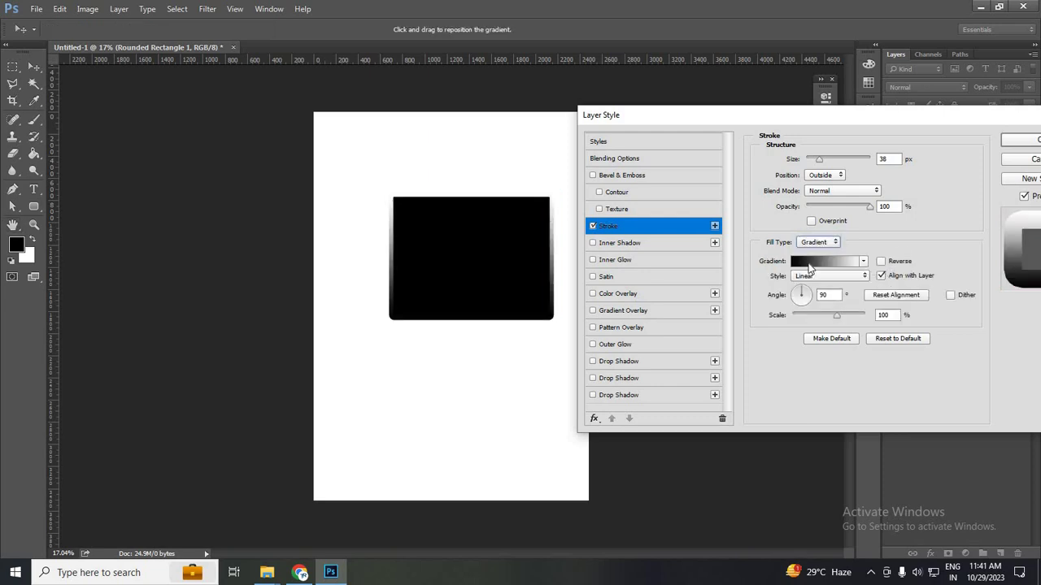
# Edit the stroke's gradient so its start stop is red (ff0000) and its end stop is blue (0238d4), and accept it.
pyautogui.click(823, 261)
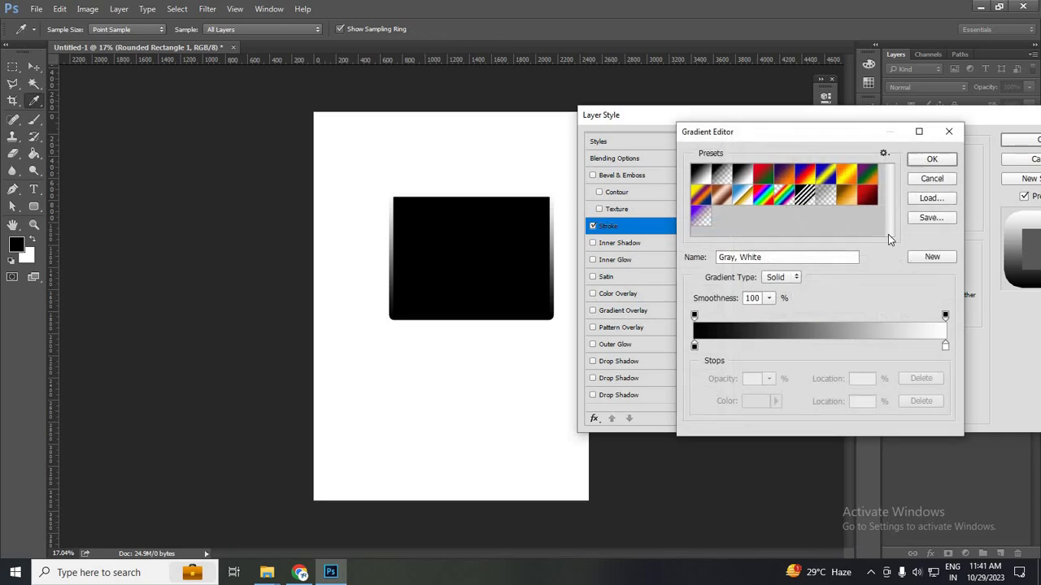
pyautogui.click(932, 180)
pyautogui.click(846, 265)
pyautogui.doubleClick(694, 348)
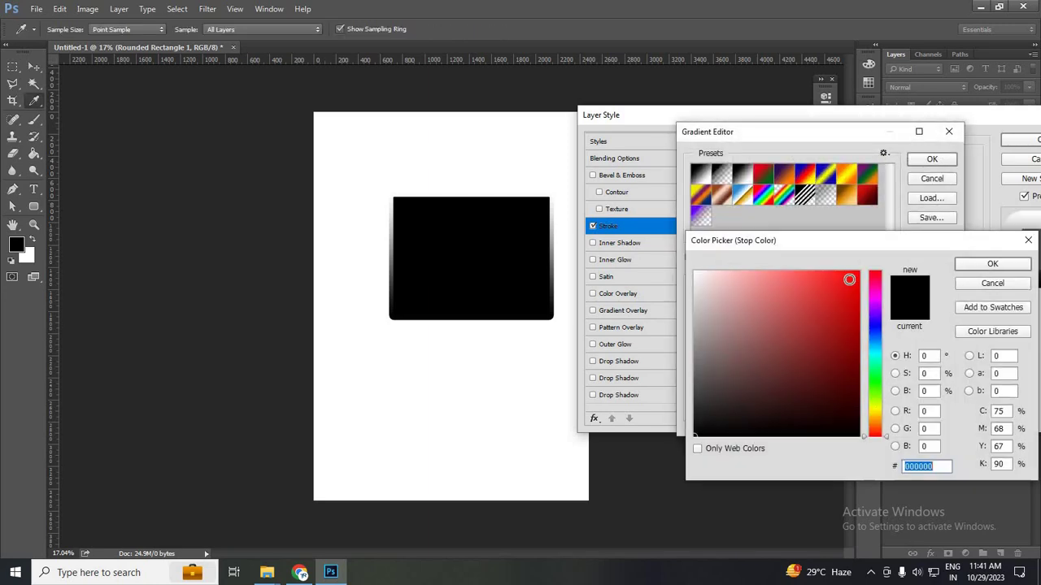
pyautogui.write('ff0000')
pyautogui.press('Return')
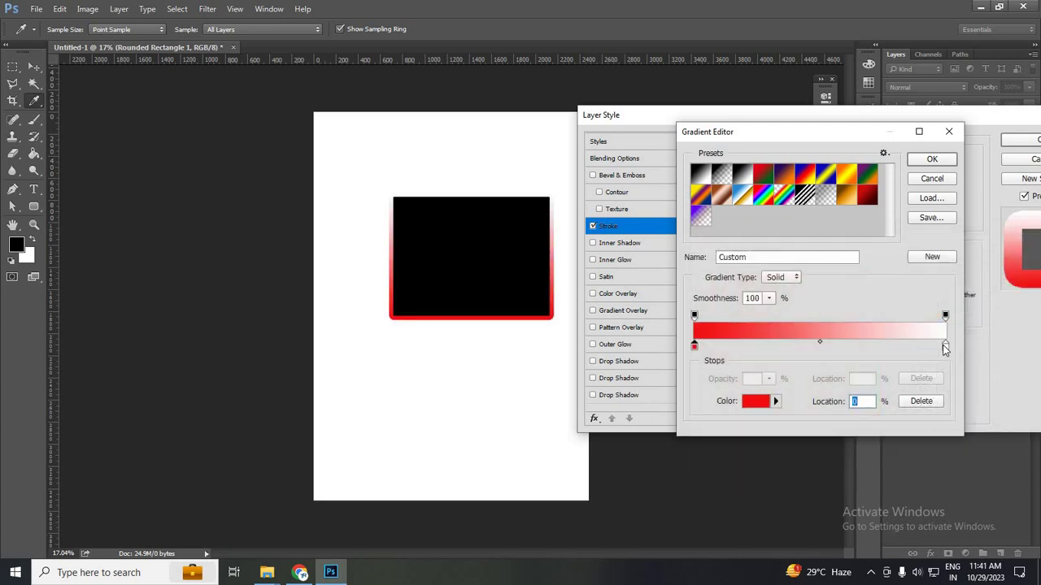
pyautogui.doubleClick(944, 345)
pyautogui.click(874, 333)
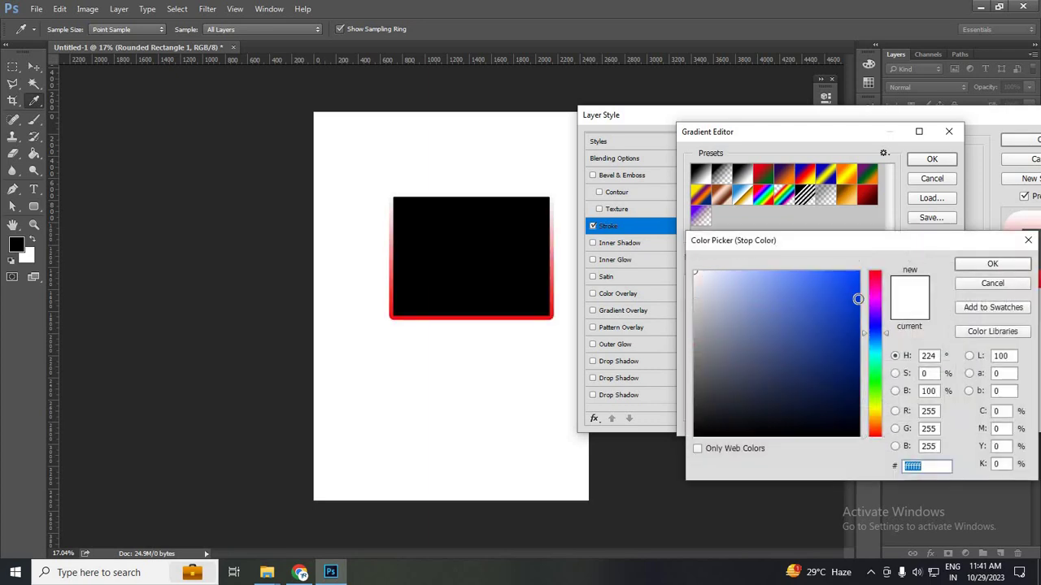
pyautogui.write('0238d4')
pyautogui.click(992, 263)
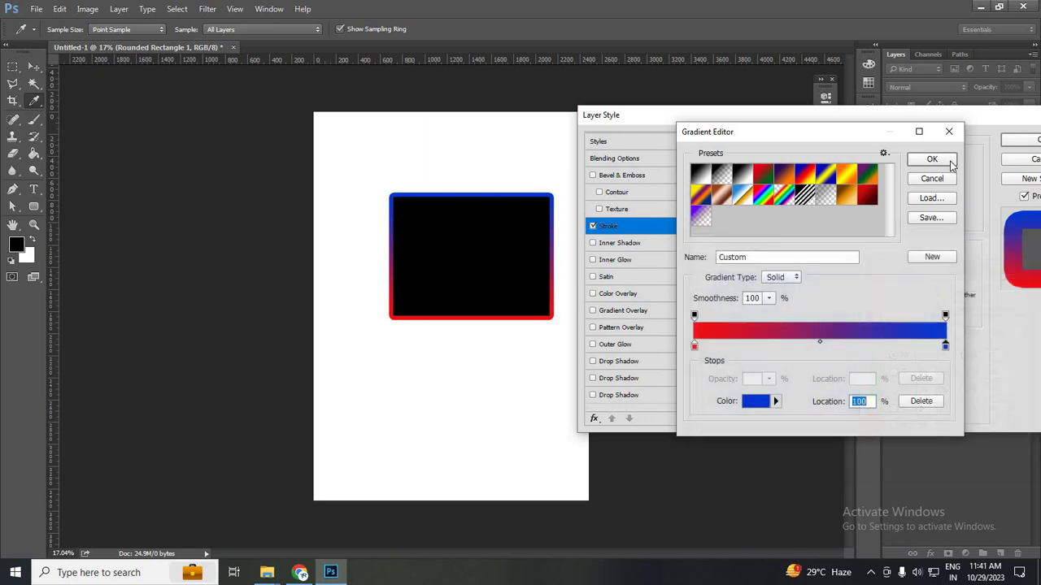
pyautogui.click(932, 159)
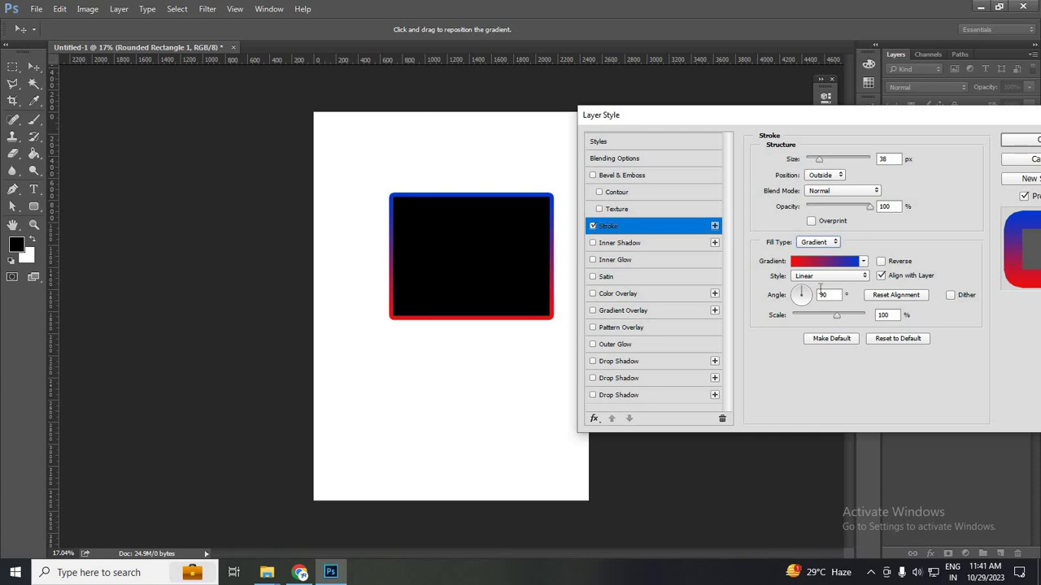
# Try several angles for the stroke's gradient and set the angle to -138°.
pyautogui.moveTo(808, 299)
pyautogui.mouseDown()
pyautogui.moveTo(802, 309)
pyautogui.moveTo(810, 289)
pyautogui.moveTo(801, 295)
pyautogui.mouseUp()
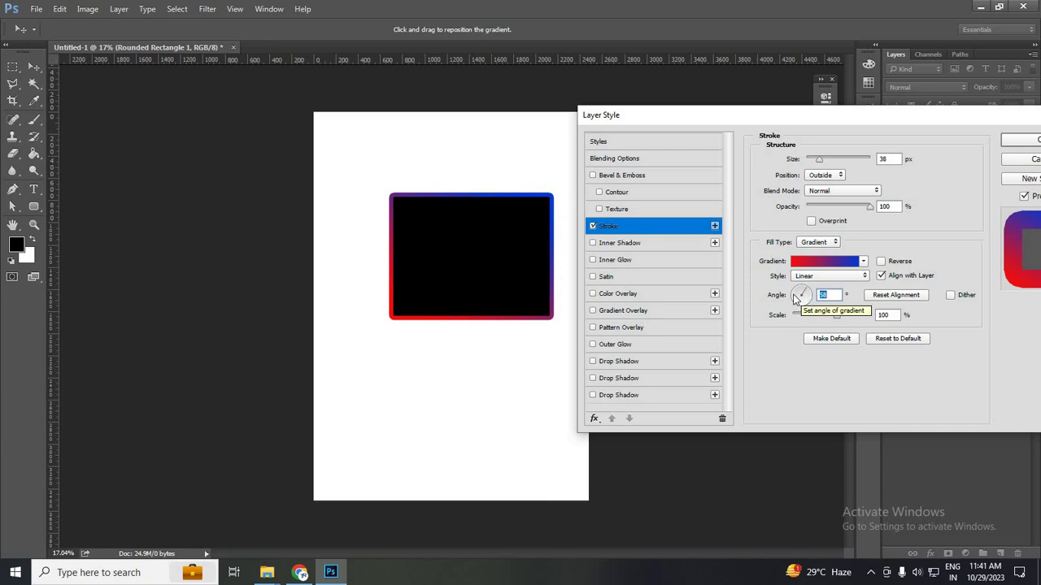
pyautogui.moveTo(805, 311); pyautogui.dragTo(805, 305)
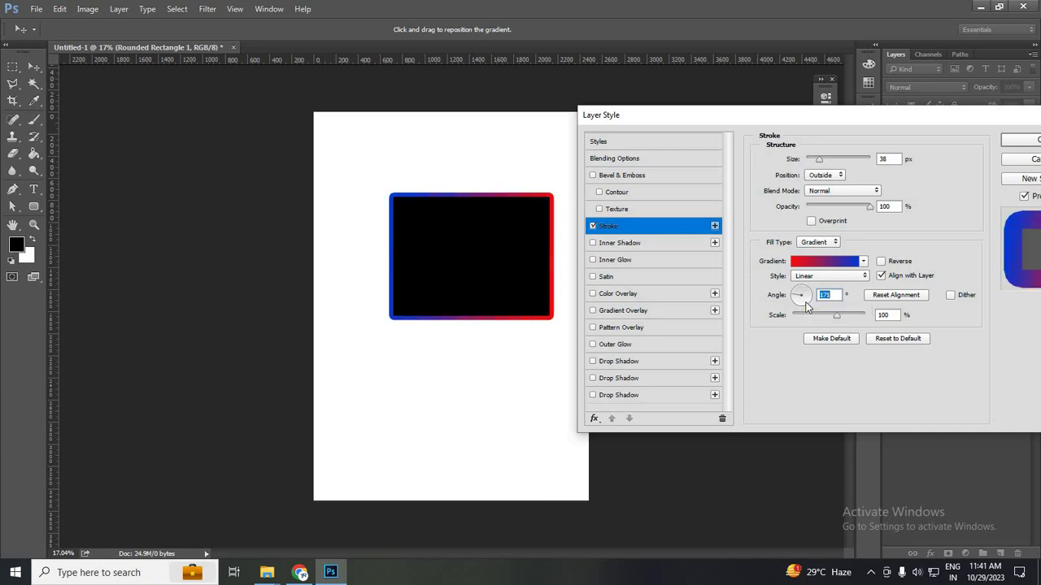
pyautogui.click(805, 304)
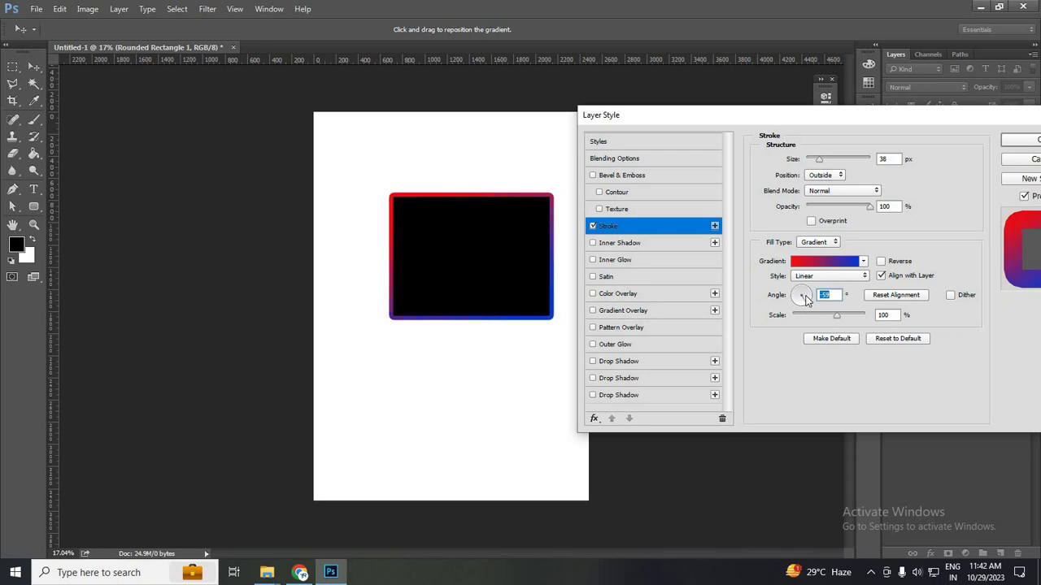
pyautogui.click(807, 294)
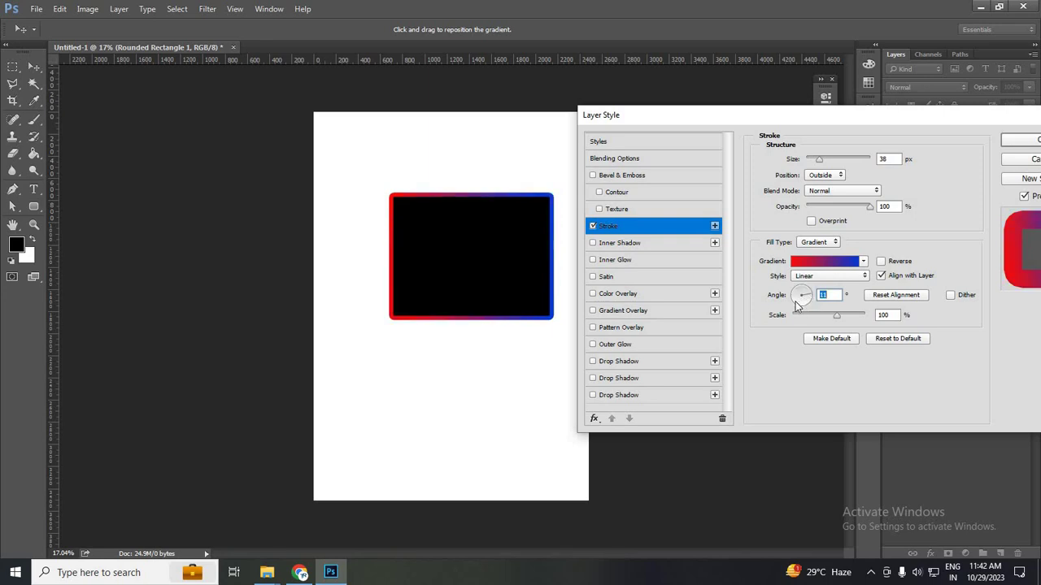
pyautogui.click(796, 304)
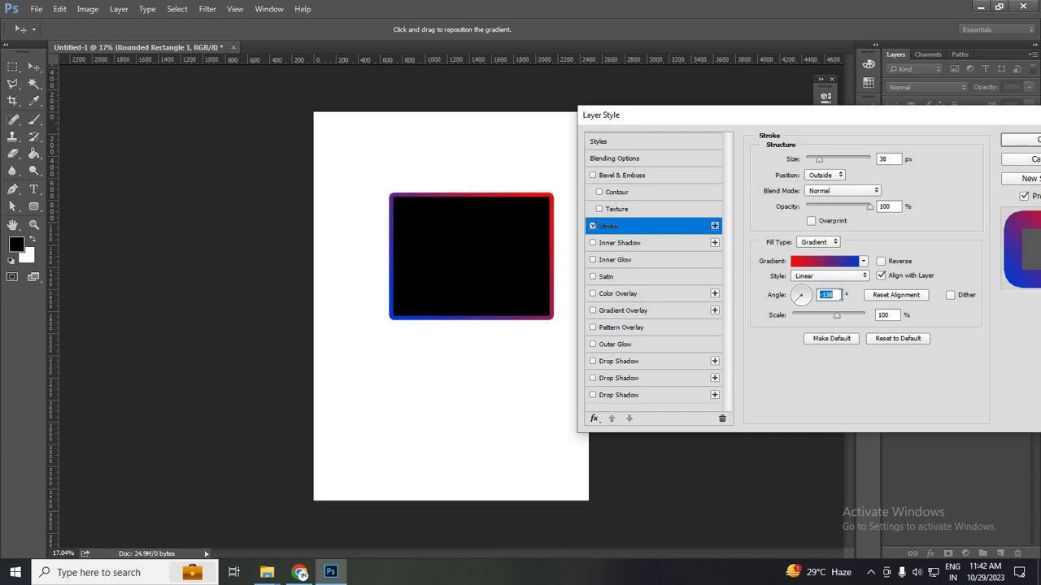
# Try the Radial and Angle styles for the stroke's gradient, and return the style to Linear.
pyautogui.click(854, 280)
pyautogui.click(852, 289)
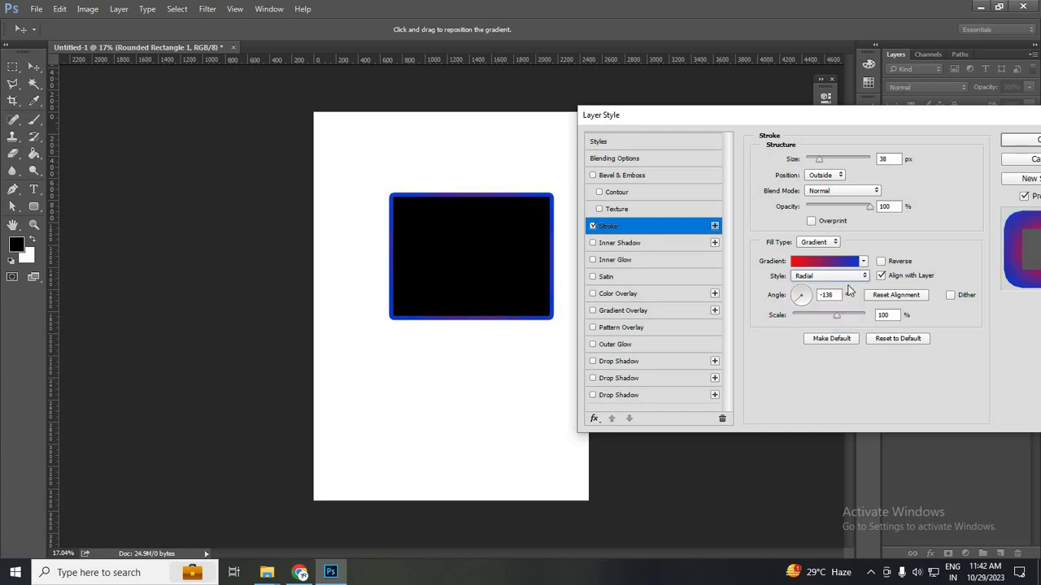
pyautogui.click(856, 276)
pyautogui.click(845, 287)
pyautogui.click(855, 276)
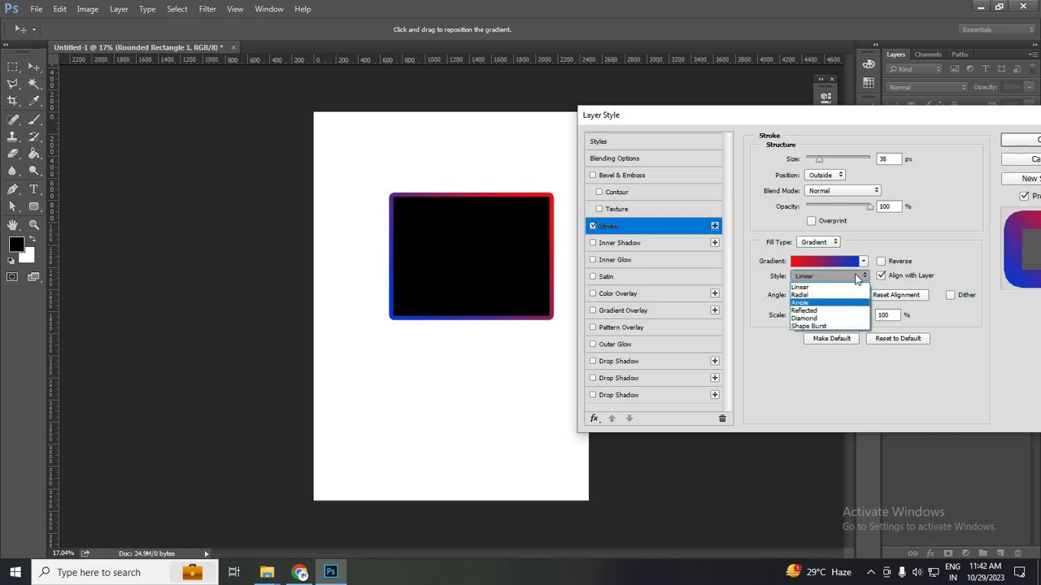
pyautogui.click(846, 302)
pyautogui.click(856, 277)
pyautogui.click(846, 287)
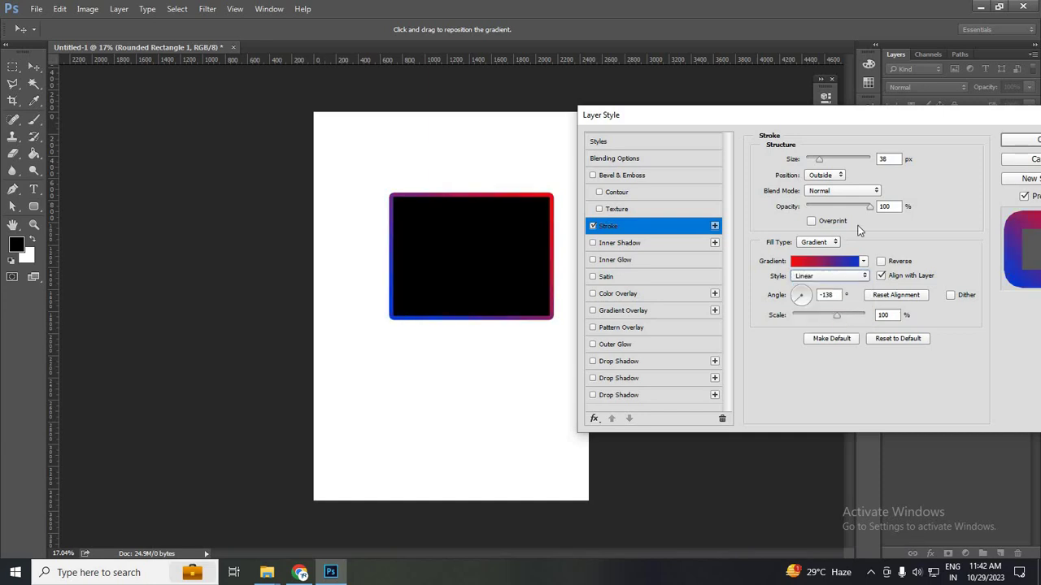
# Reduce the scale of the stroke's gradient to about 82%.
pyautogui.moveTo(837, 317); pyautogui.dragTo(814, 323)
pyautogui.click(833, 317)
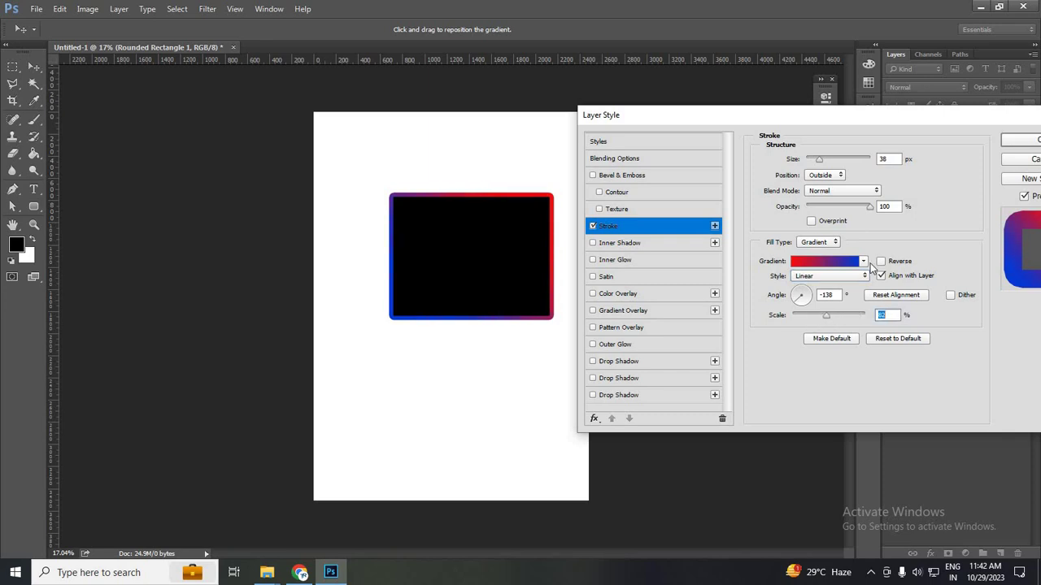
# Change the rectangle stroke's fill type to Pattern and choose the pink striped pattern.
pyautogui.click(823, 243)
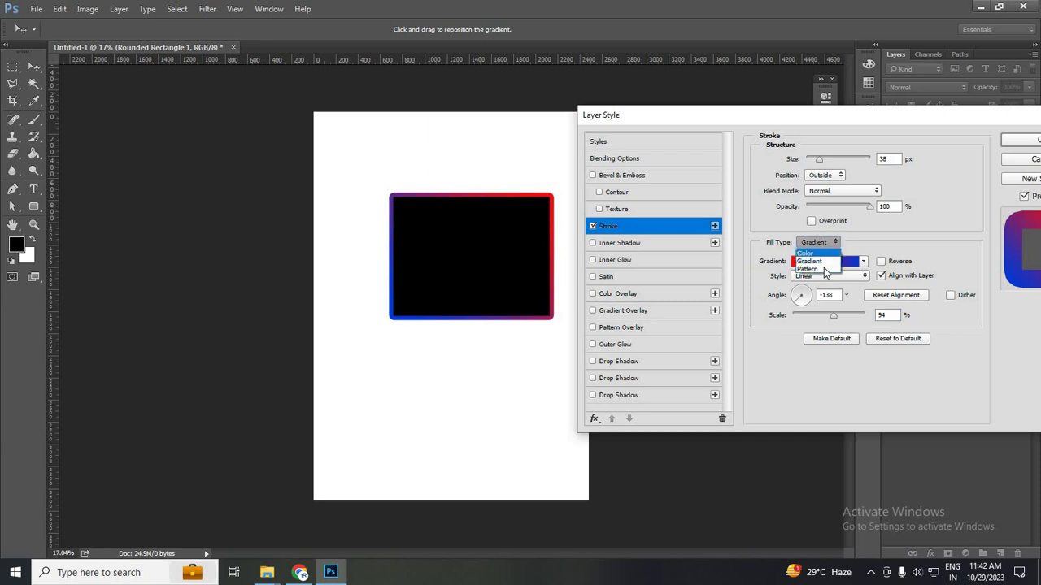
pyautogui.click(826, 272)
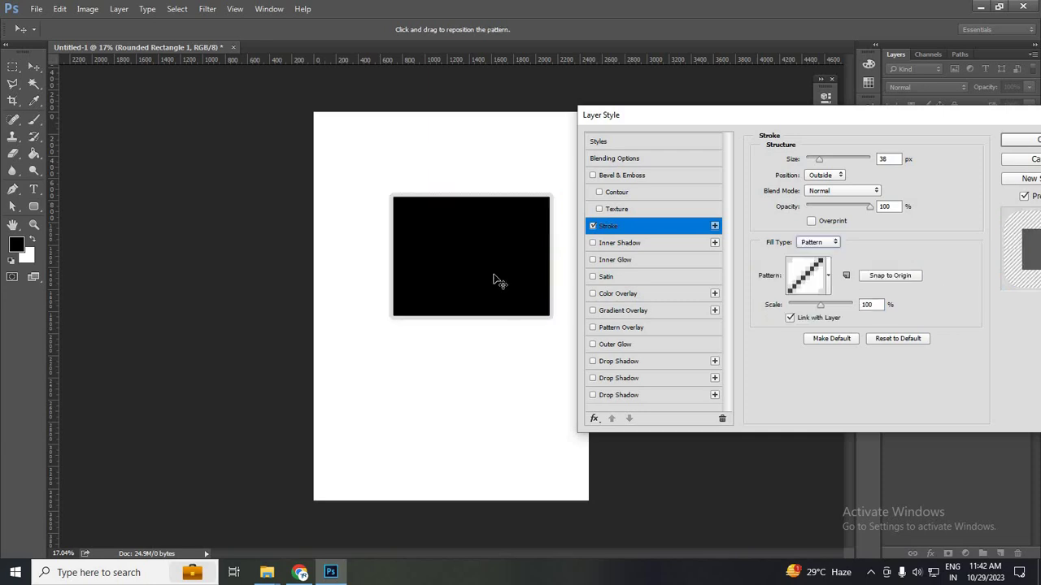
pyautogui.click(830, 277)
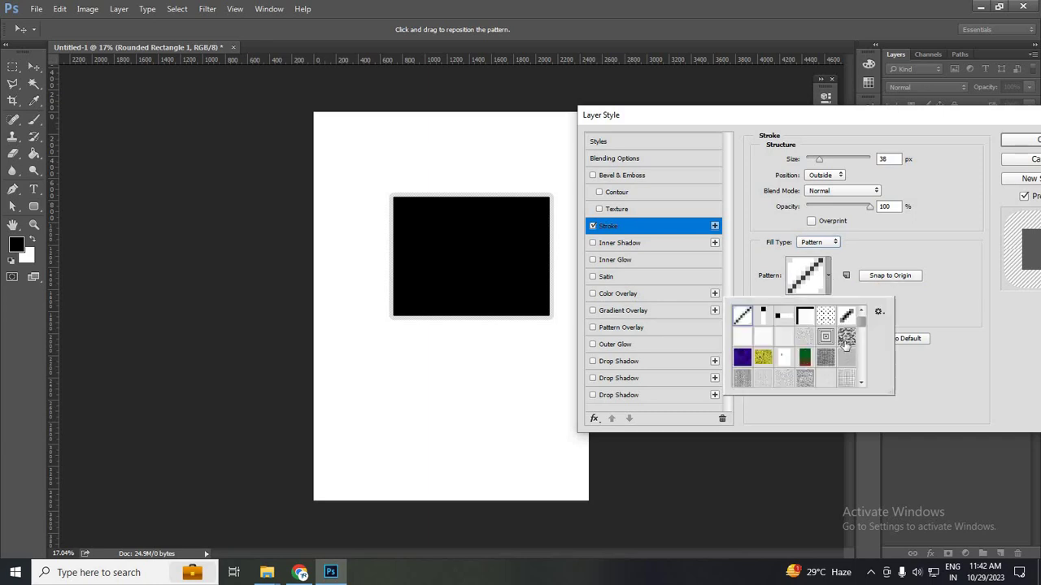
pyautogui.scroll(-6, 859, 352)
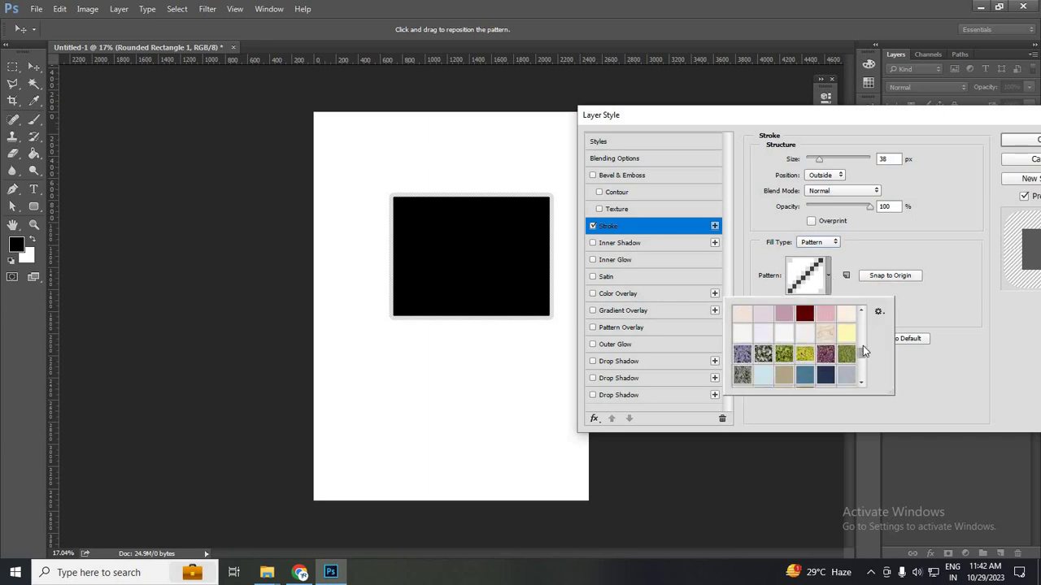
pyautogui.scroll(-1, 839, 358)
pyautogui.click(826, 353)
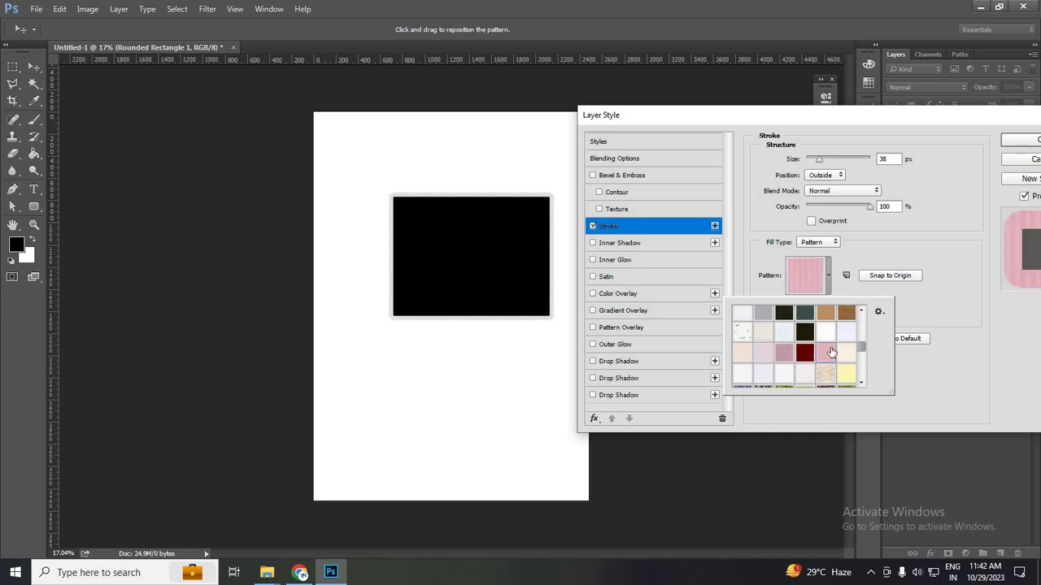
pyautogui.click(843, 296)
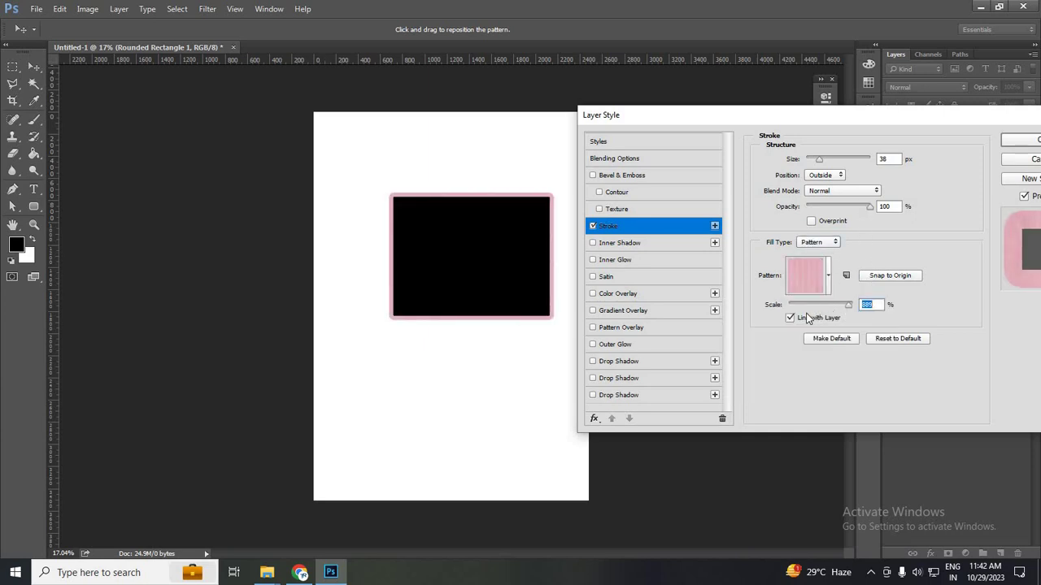
# Reduce the stroke pattern's scale to 77% and try the dark green, yellow and blue butterfly patterns.
pyautogui.moveTo(848, 304); pyautogui.dragTo(813, 304)
pyautogui.click(805, 275)
pyautogui.click(805, 313)
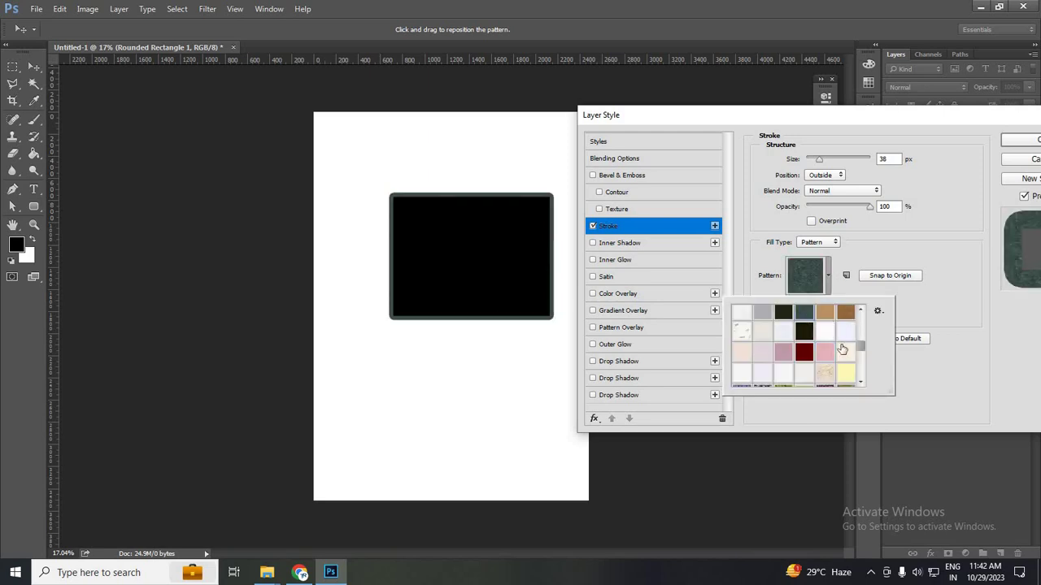
pyautogui.click(846, 372)
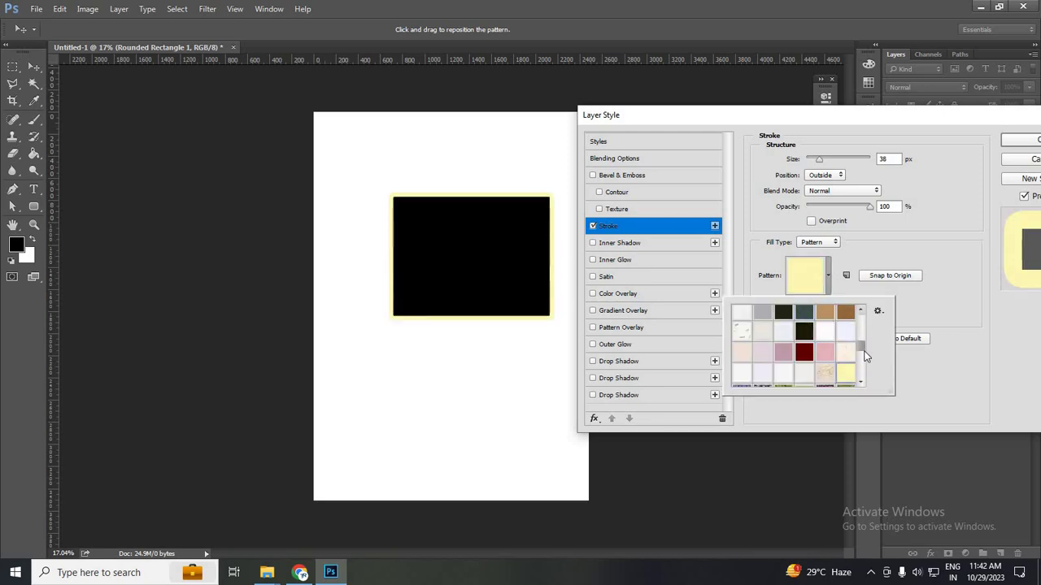
pyautogui.click(860, 382)
pyautogui.click(764, 378)
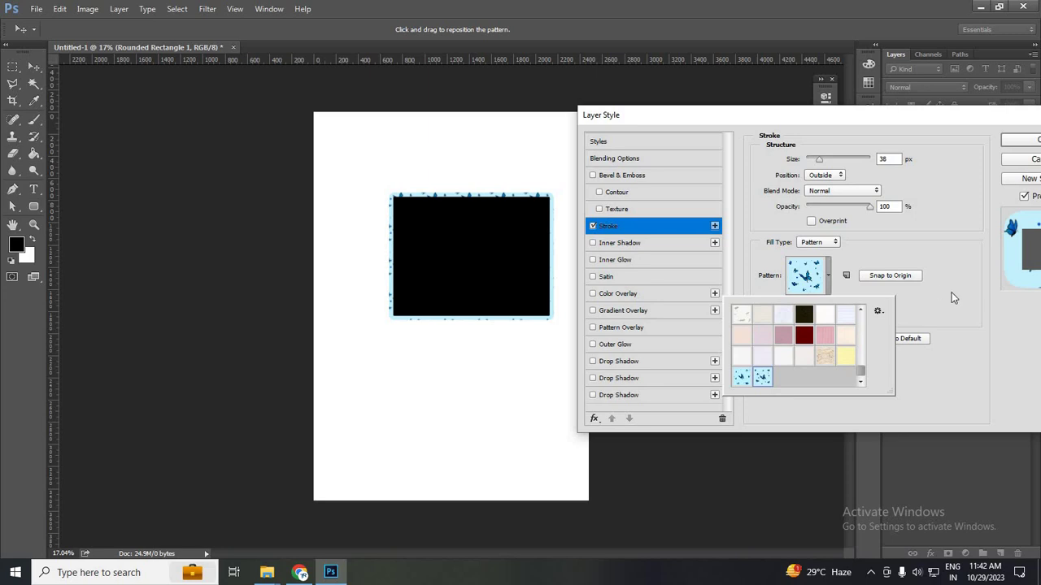
pyautogui.click(827, 277)
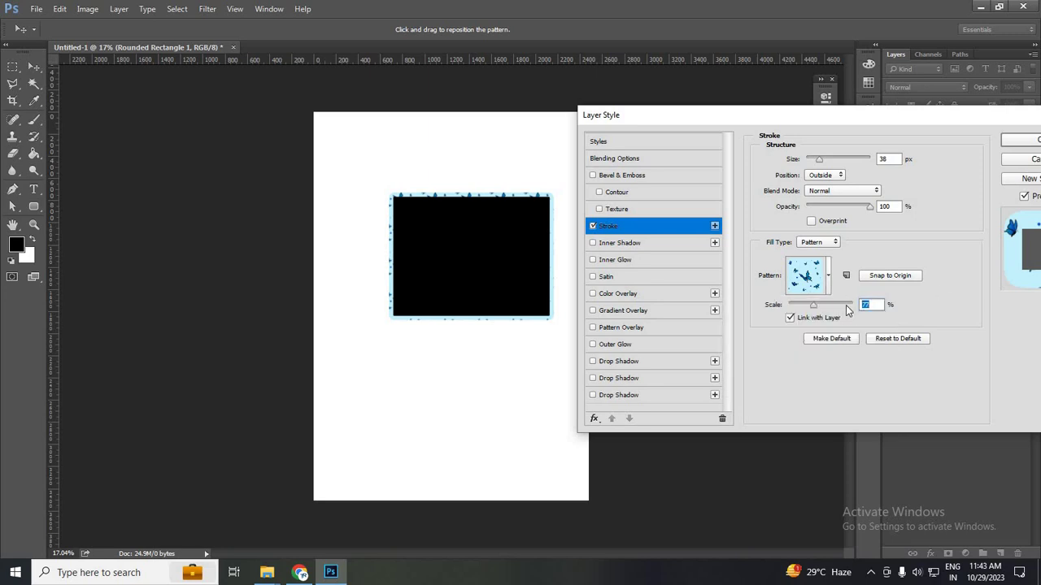
# Set the rectangle stroke's fill type to Color, keeping red, and accept the layer style.
pyautogui.click(834, 242)
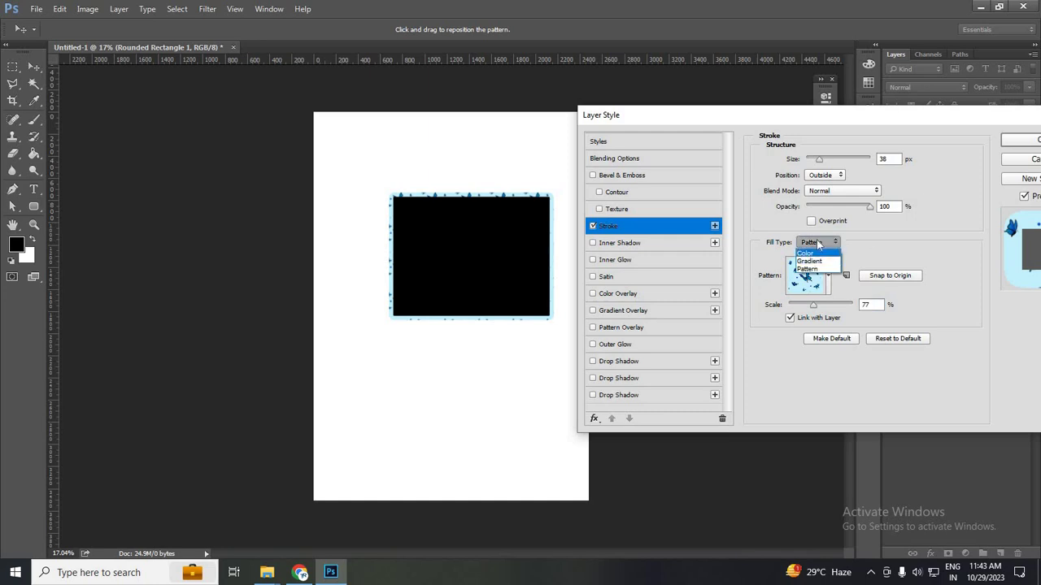
pyautogui.click(815, 244)
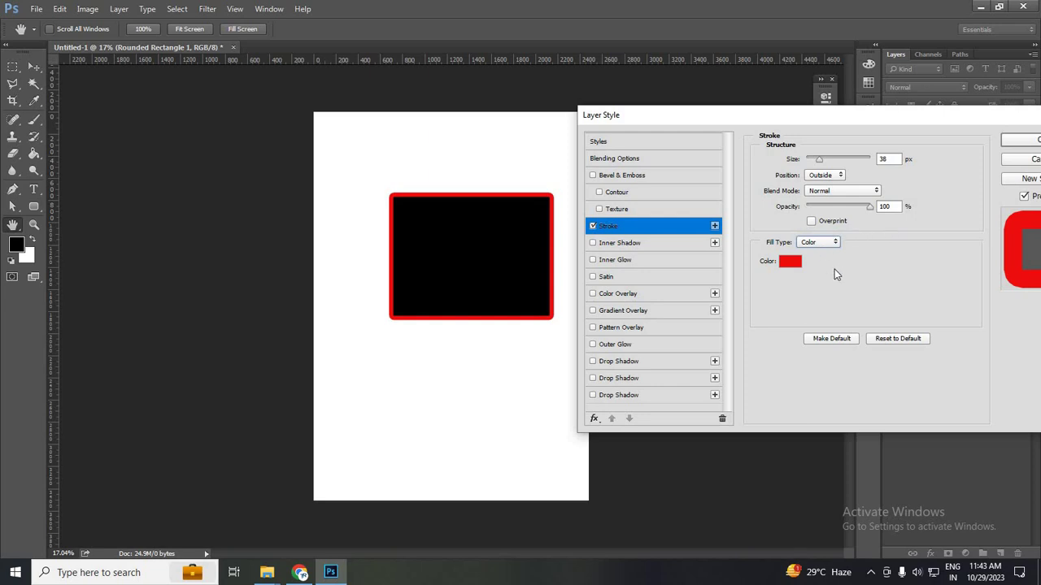
pyautogui.click(821, 243)
pyautogui.click(898, 287)
pyautogui.press('Return')
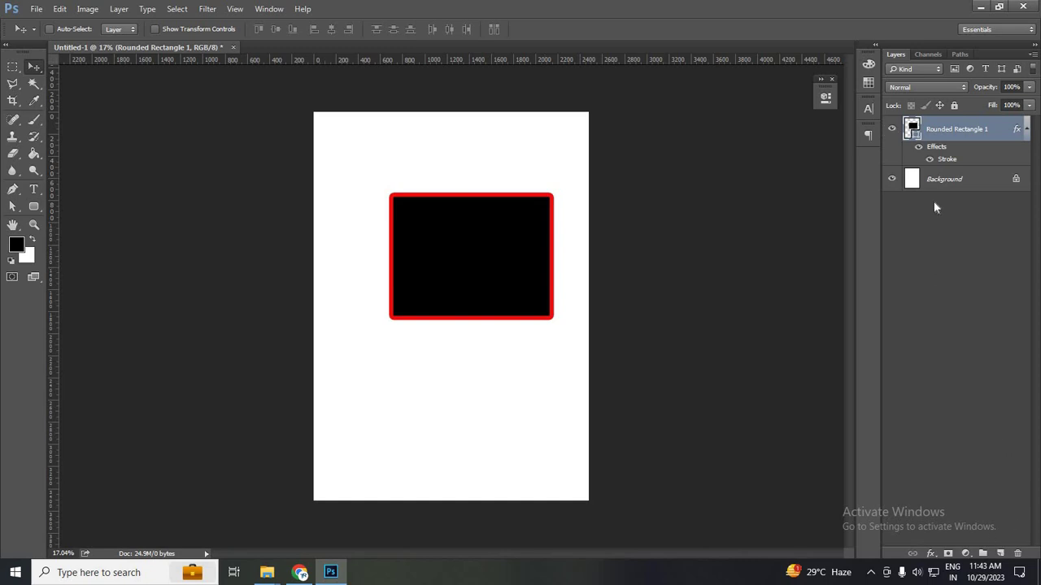
# Hide the Rounded Rectangle 1 layer, and place the users image from the Downloads folder on a new layer.
pyautogui.click(891, 129)
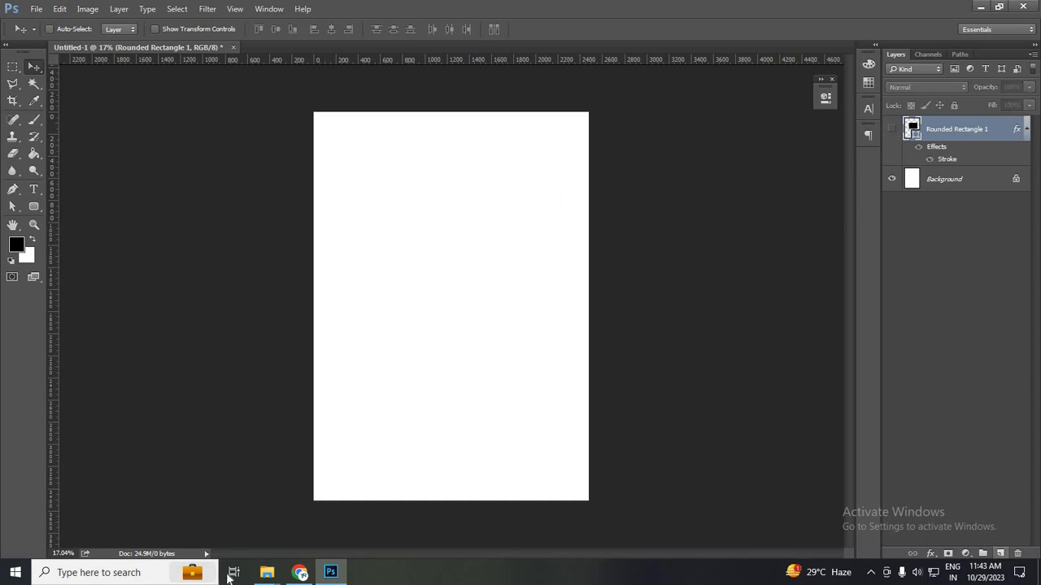
pyautogui.click(1000, 553)
pyautogui.moveTo(267, 572)
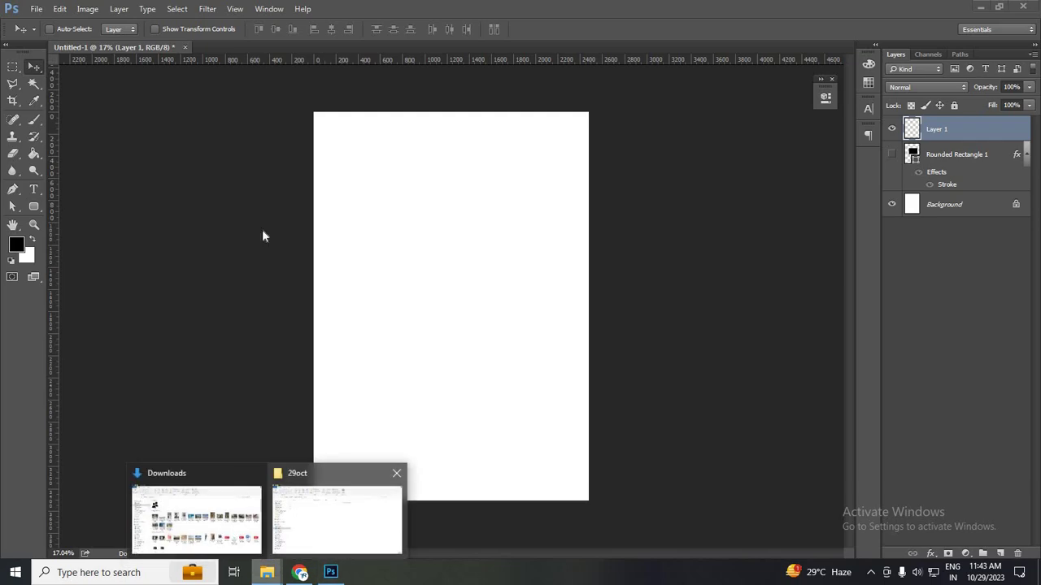
pyautogui.click(195, 524)
pyautogui.moveTo(186, 166); pyautogui.dragTo(414, 349)
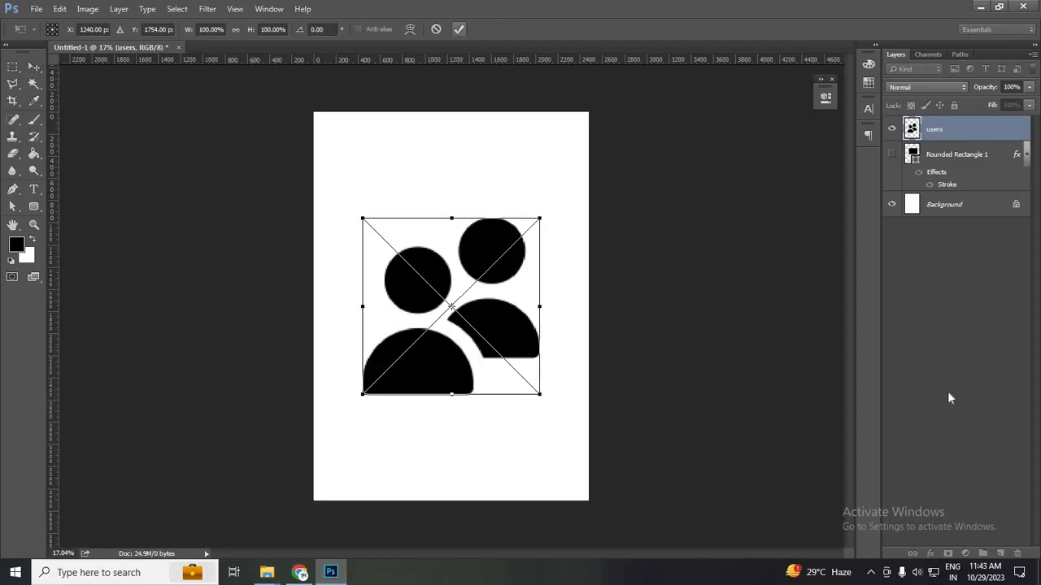
# Add a Stroke effect to the users layer and set its colour to light blue.
pyautogui.click(931, 554)
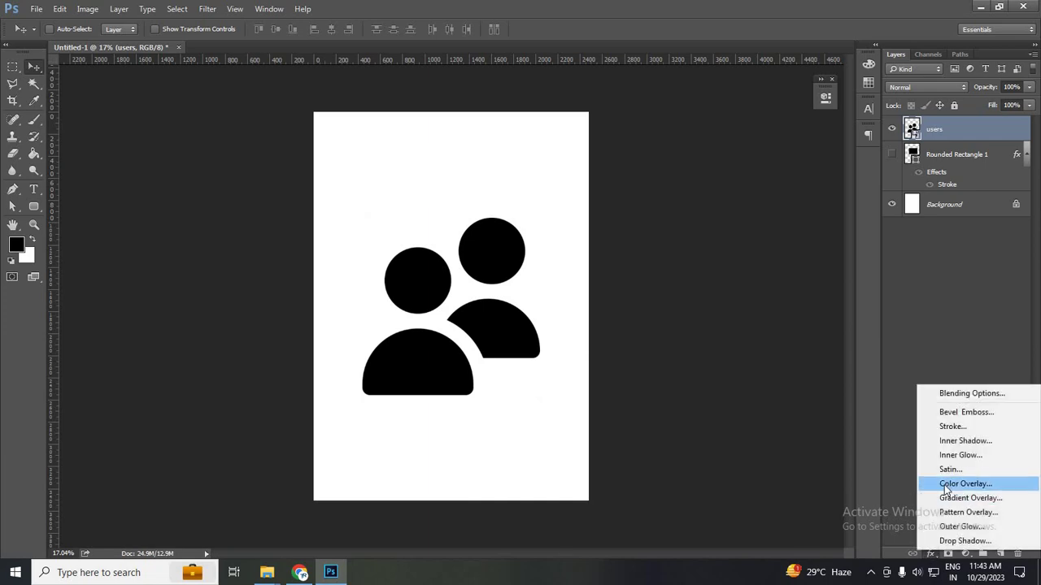
pyautogui.click(952, 427)
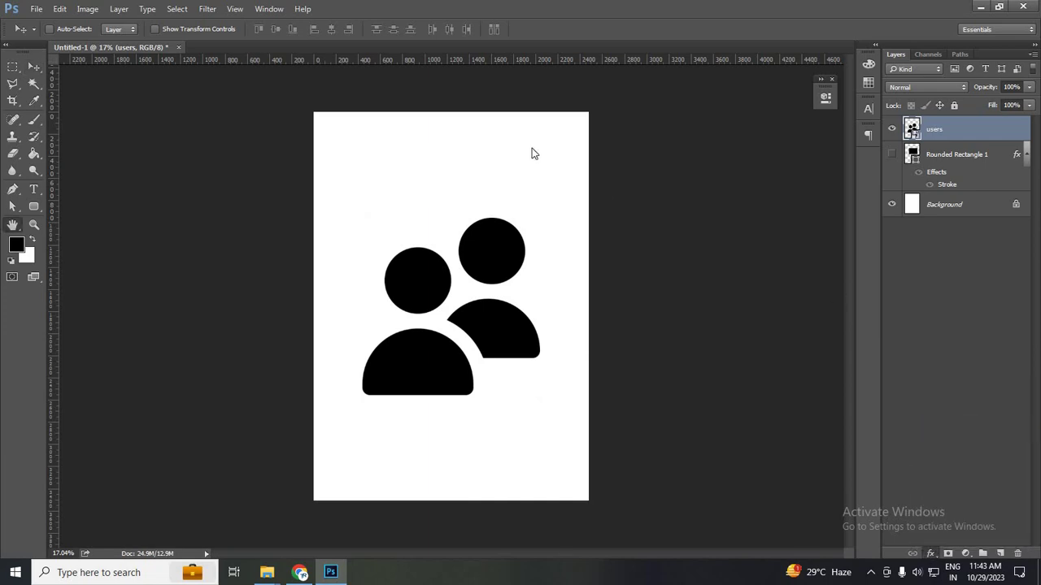
pyautogui.moveTo(520, 82); pyautogui.dragTo(835, 149)
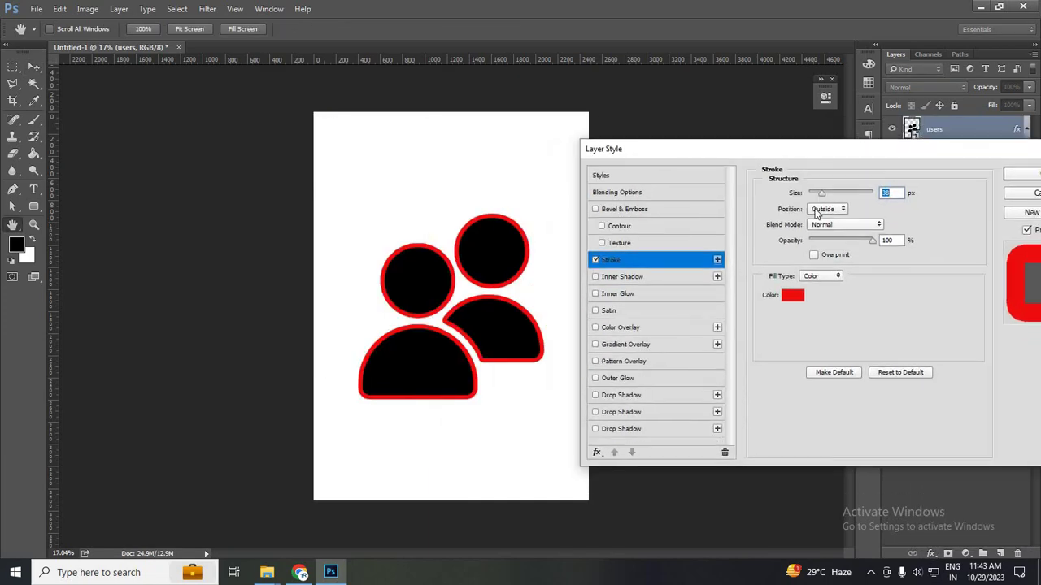
pyautogui.click(794, 300)
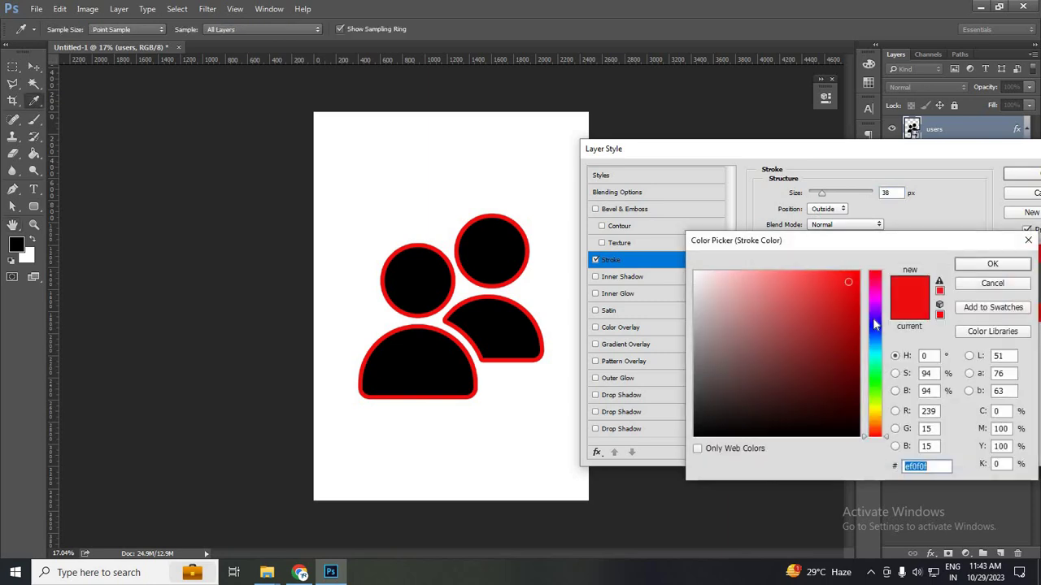
pyautogui.click(873, 318)
pyautogui.click(874, 294)
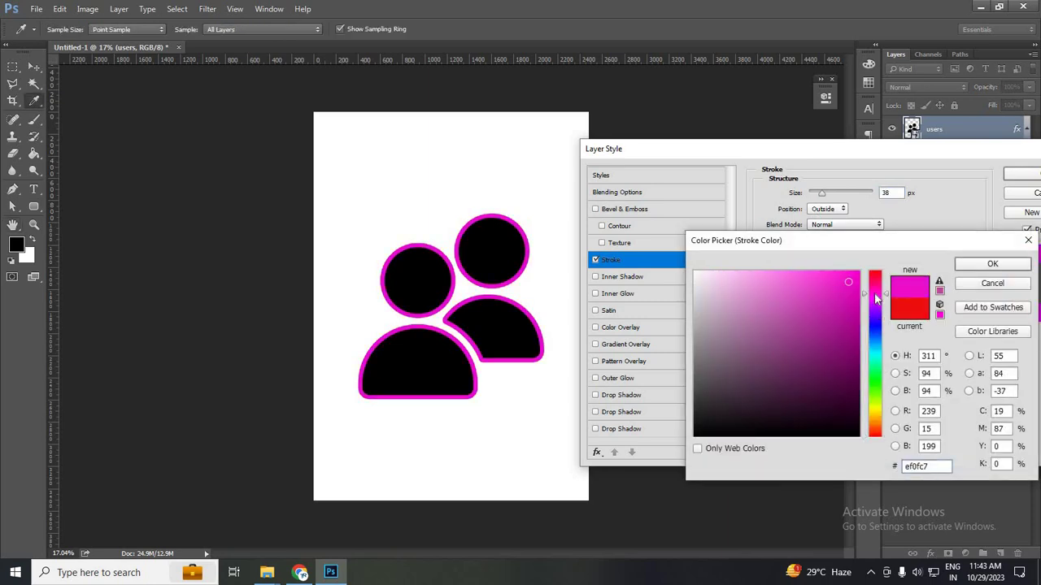
pyautogui.moveTo(875, 346)
pyautogui.mouseDown()
pyautogui.moveTo(875, 366)
pyautogui.moveTo(875, 347)
pyautogui.mouseUp()
pyautogui.press('Return')
# Set the users layer's stroke to 139 px at 100% opacity, and accept the layer style.
pyautogui.moveTo(824, 196)
pyautogui.mouseDown()
pyautogui.moveTo(882, 200)
pyautogui.moveTo(848, 210)
pyautogui.moveTo(819, 199)
pyautogui.moveTo(846, 184)
pyautogui.mouseUp()
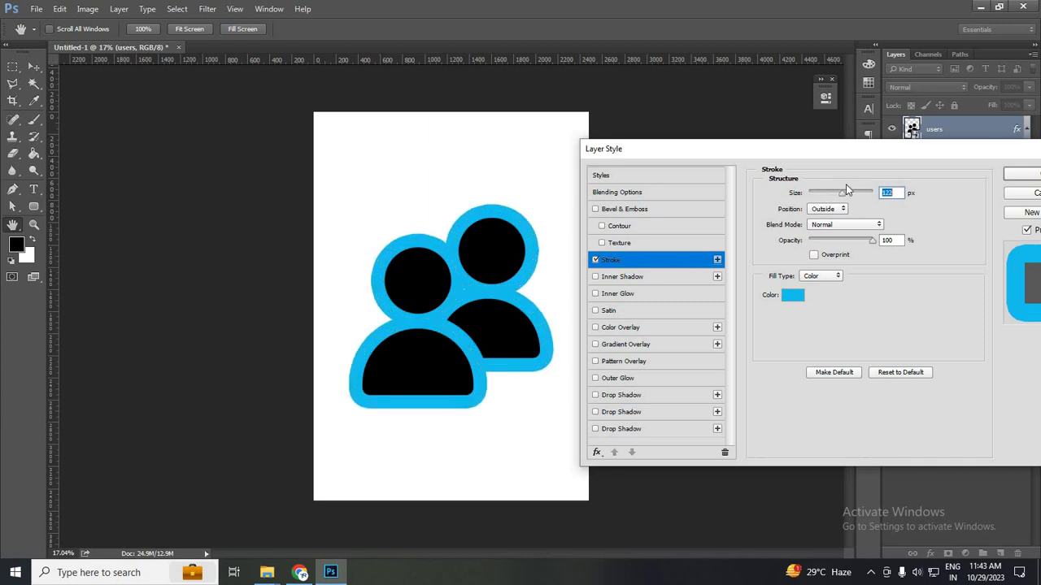
pyautogui.moveTo(875, 246)
pyautogui.mouseDown()
pyautogui.moveTo(819, 241)
pyautogui.moveTo(862, 242)
pyautogui.moveTo(846, 242)
pyautogui.mouseUp()
pyautogui.click(878, 248)
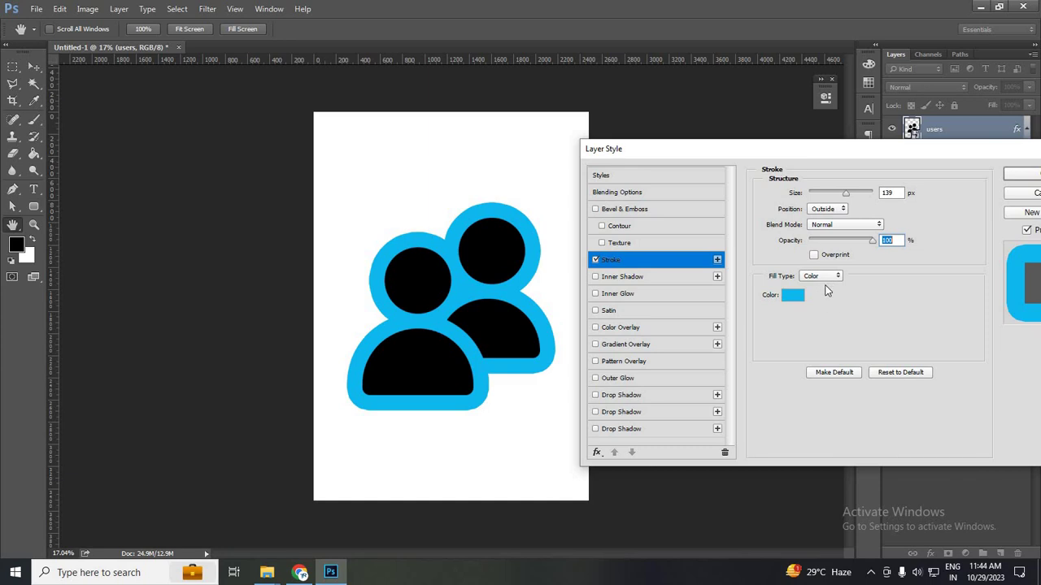
pyautogui.click(1019, 180)
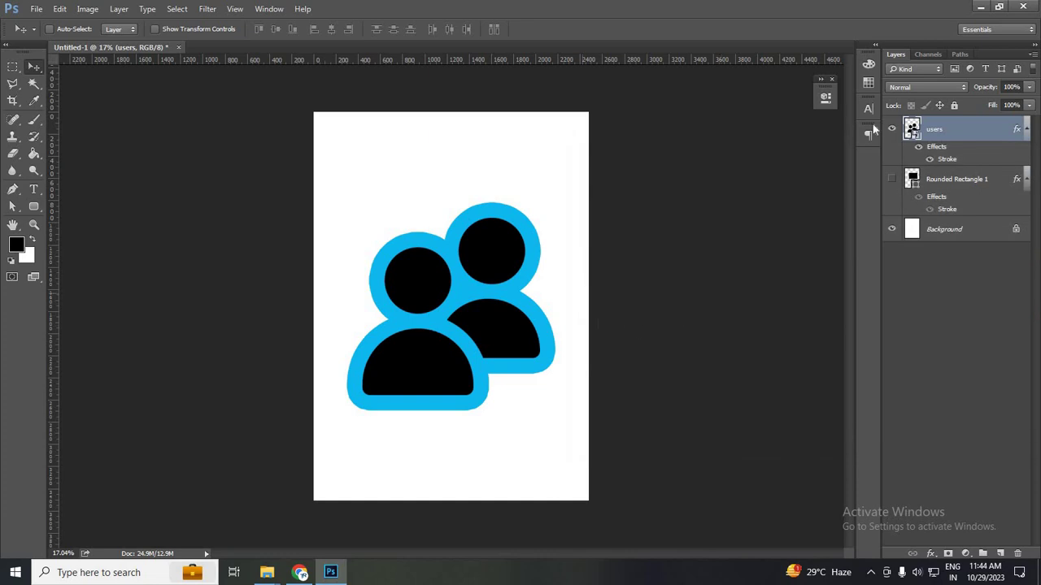
# Hide the users layer, and place the building courtyard photo from Downloads, scaled down to 7.45%.
pyautogui.click(891, 130)
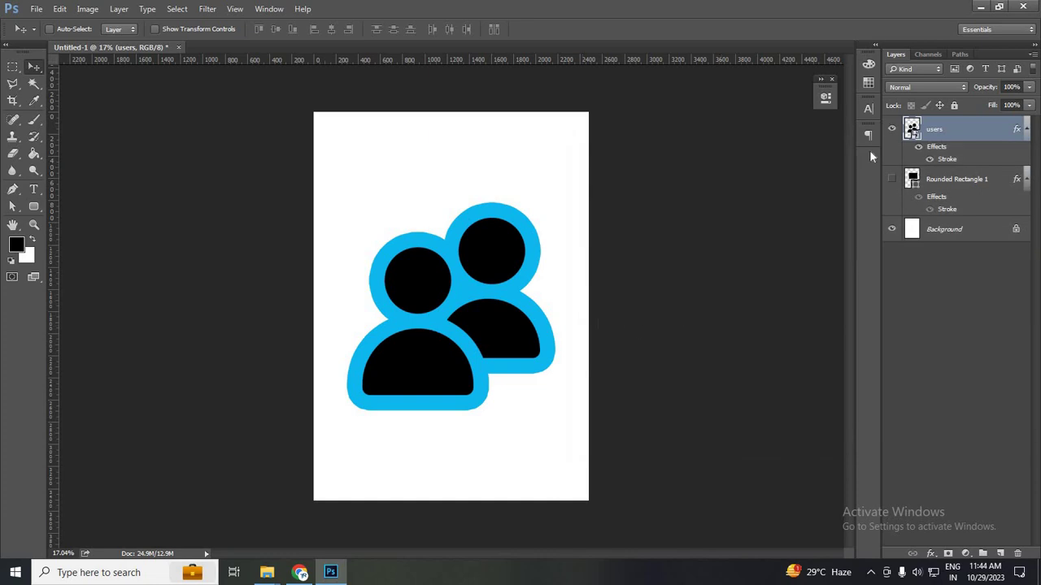
pyautogui.click(266, 572)
pyautogui.click(195, 512)
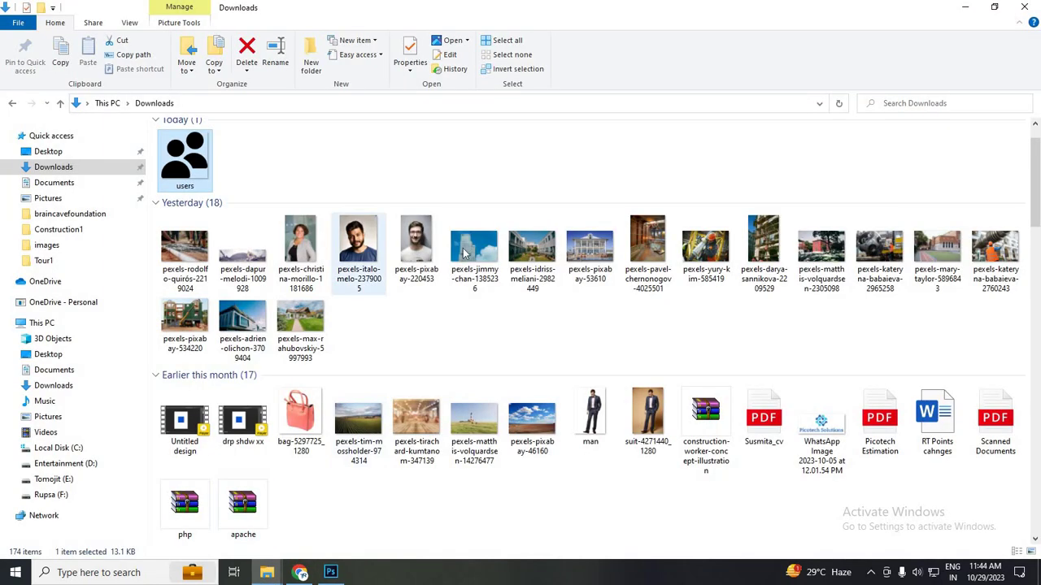
pyautogui.moveTo(515, 252); pyautogui.dragTo(422, 374)
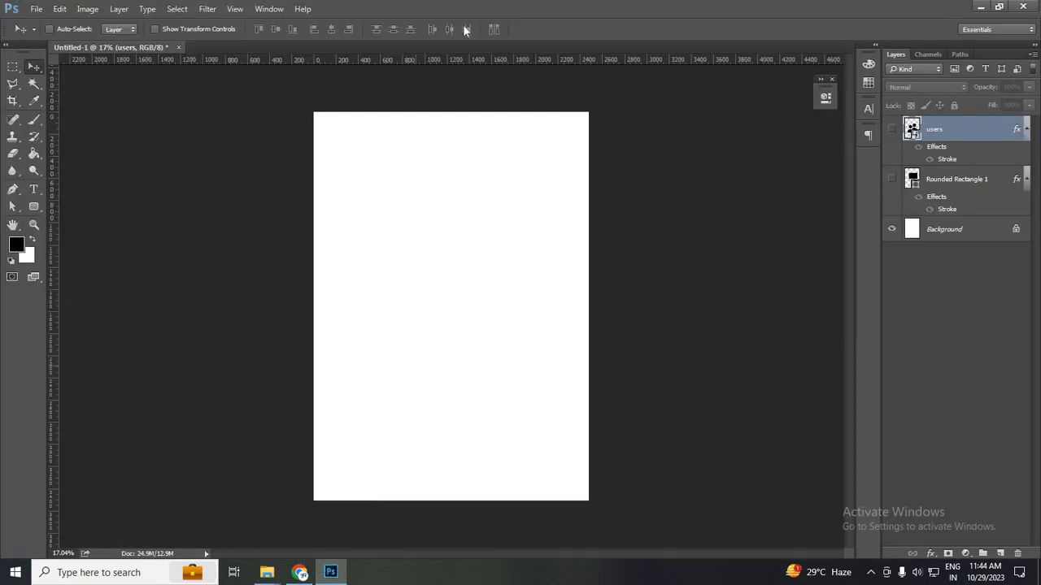
pyautogui.moveTo(465, 30); pyautogui.dragTo(502, 106)
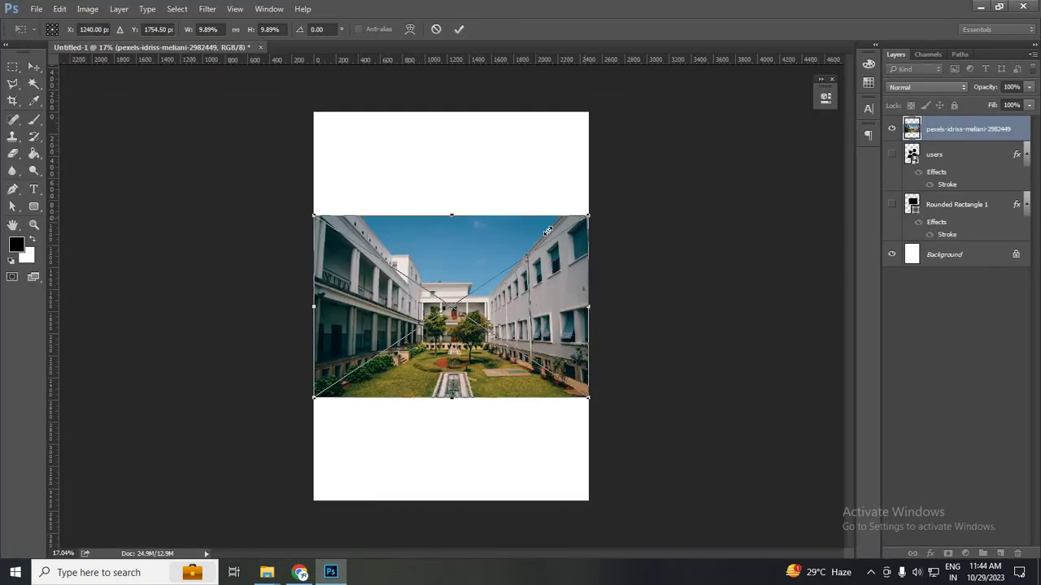
pyautogui.moveTo(548, 232); pyautogui.dragTo(518, 251)
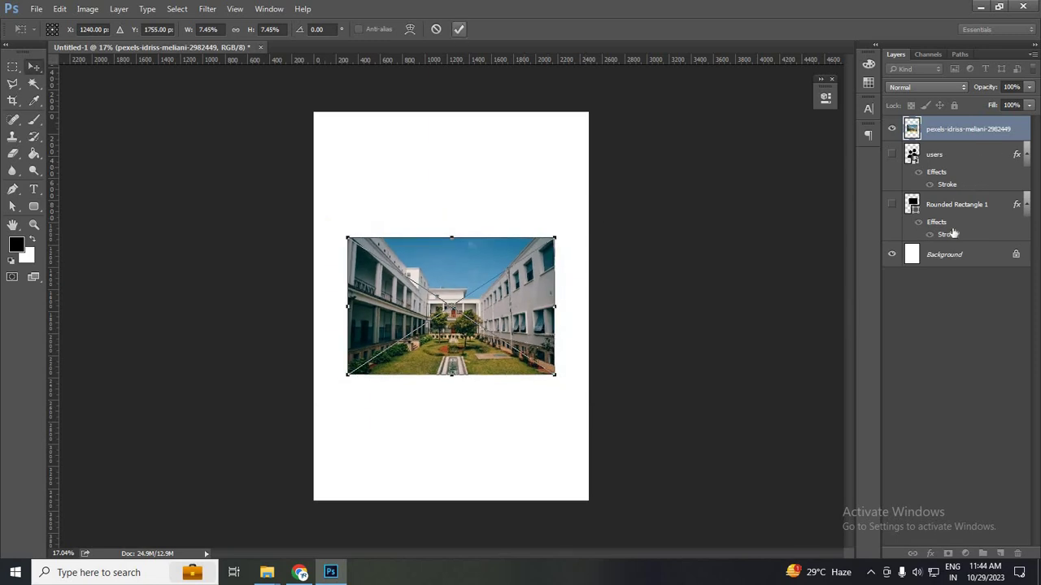
pyautogui.press('Return')
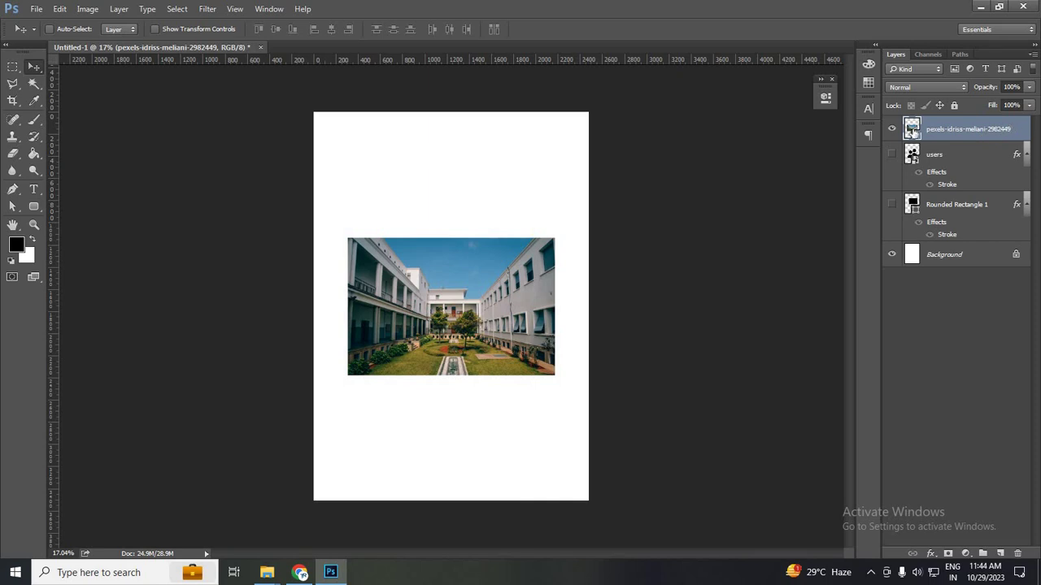
# Add an outside Stroke effect to the courtyard photo layer and reduce its size to 35 px.
pyautogui.doubleClick(1017, 122)
pyautogui.press('Return')
pyautogui.doubleClick(1015, 124)
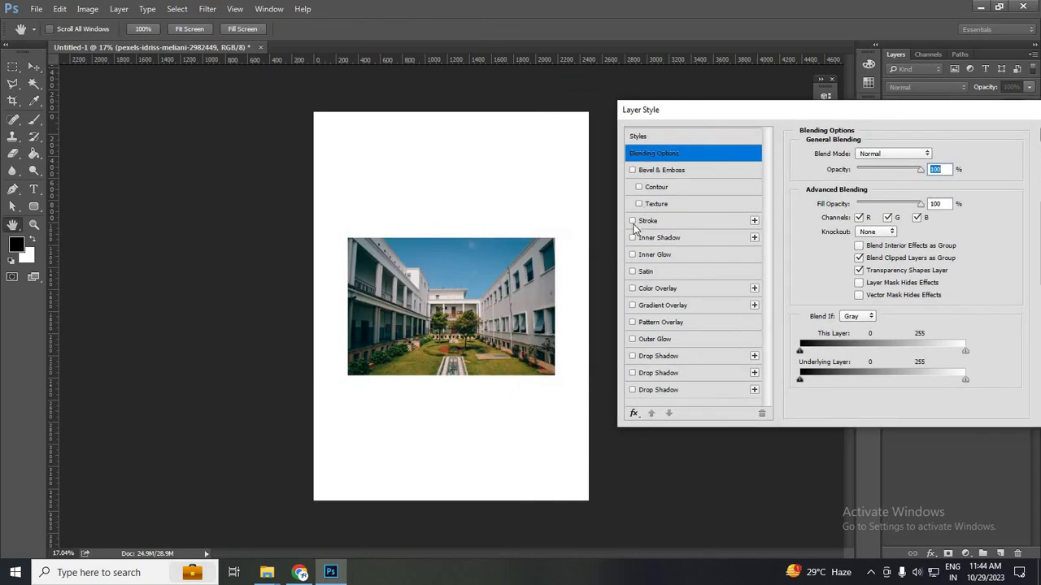
pyautogui.click(670, 218)
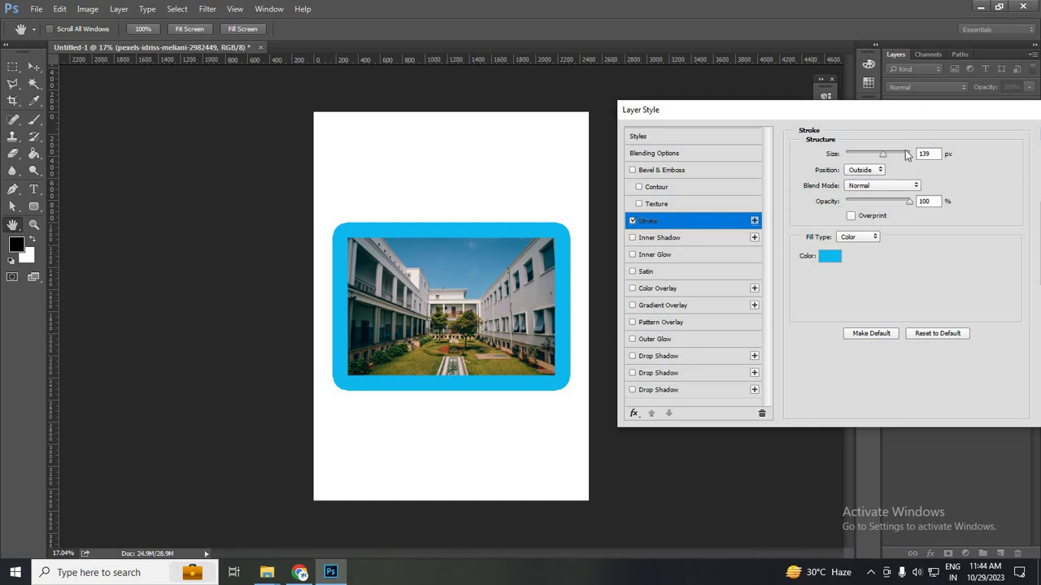
pyautogui.moveTo(910, 111); pyautogui.dragTo(882, 124)
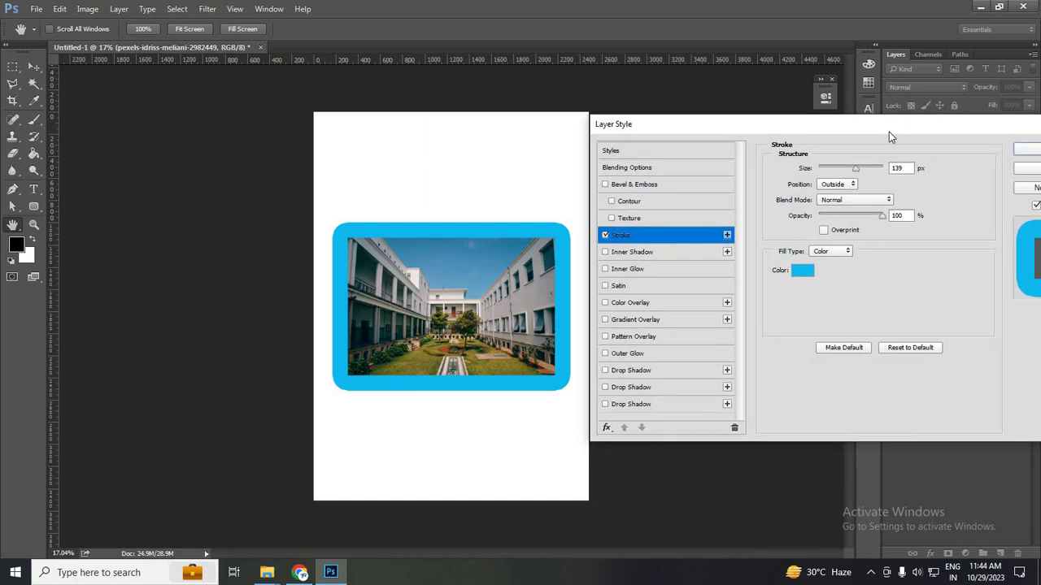
pyautogui.moveTo(848, 169); pyautogui.dragTo(825, 171)
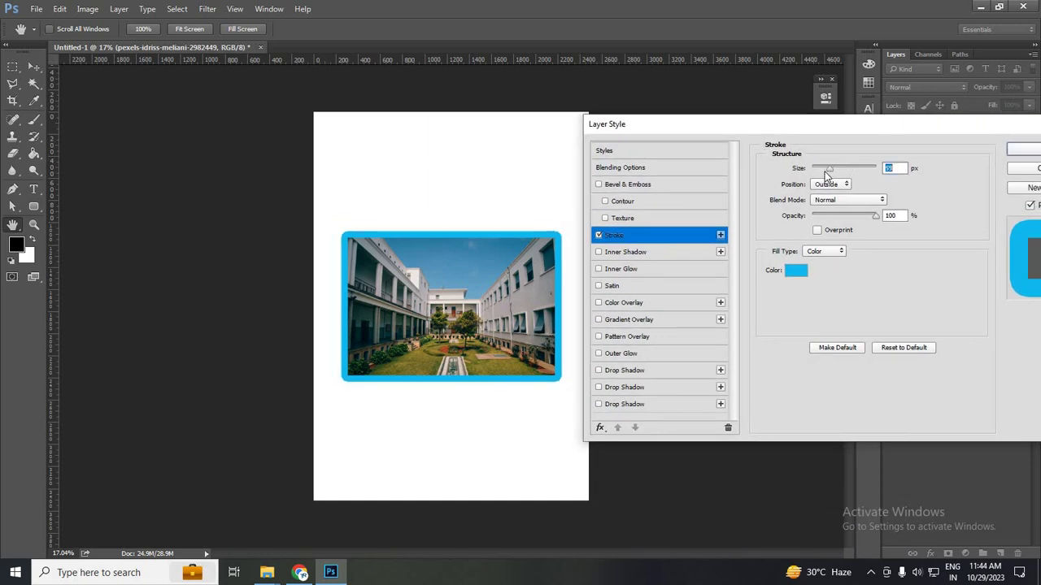
# Set the courtyard photo's stroke colour to orange (ef9d0f) and accept the layer style.
pyautogui.click(799, 280)
pyautogui.moveTo(873, 306); pyautogui.dragTo(874, 388)
pyautogui.moveTo(876, 423); pyautogui.dragTo(877, 426)
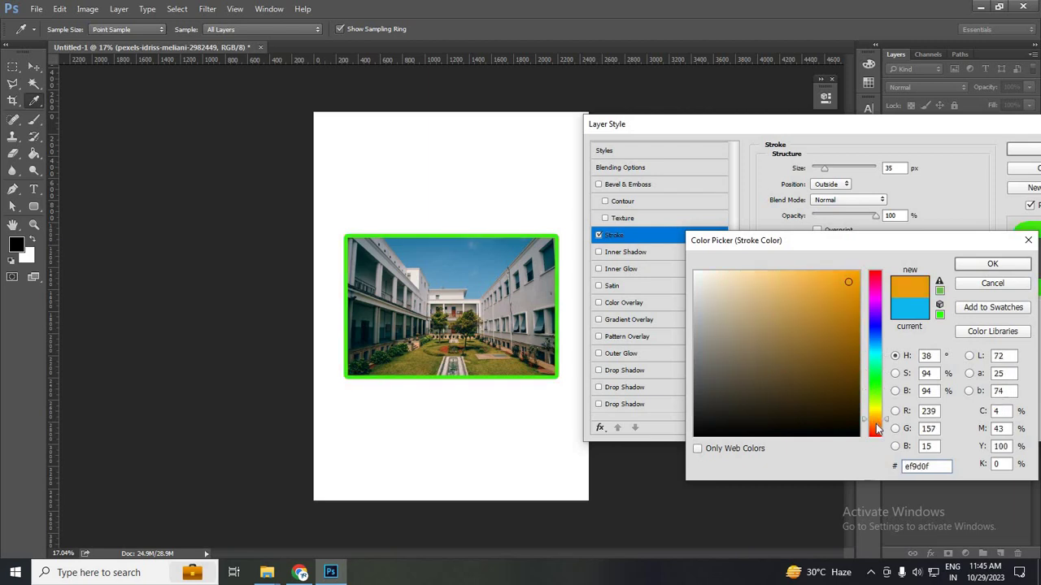
pyautogui.click(990, 264)
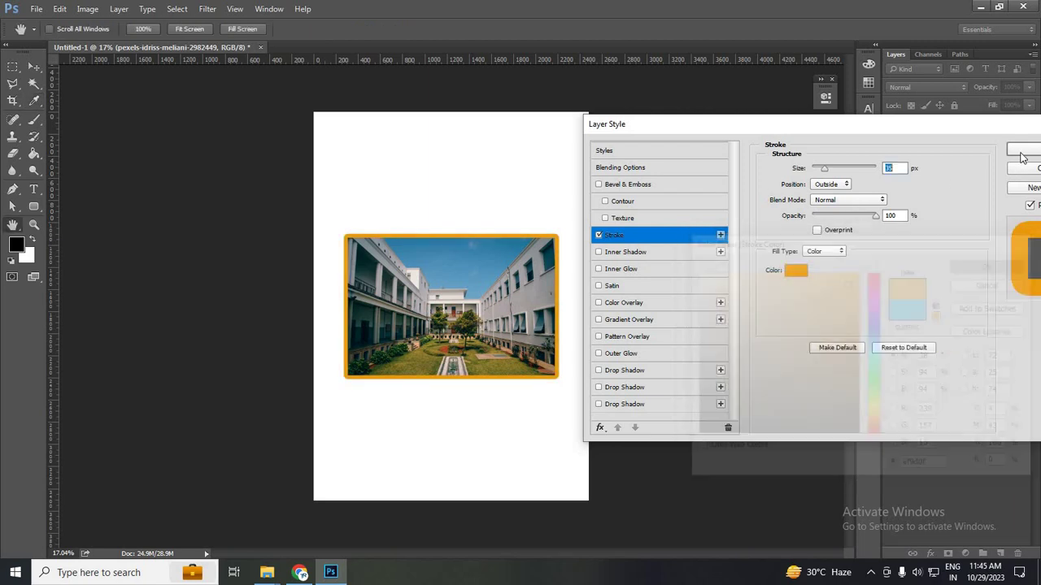
pyautogui.press('Return')
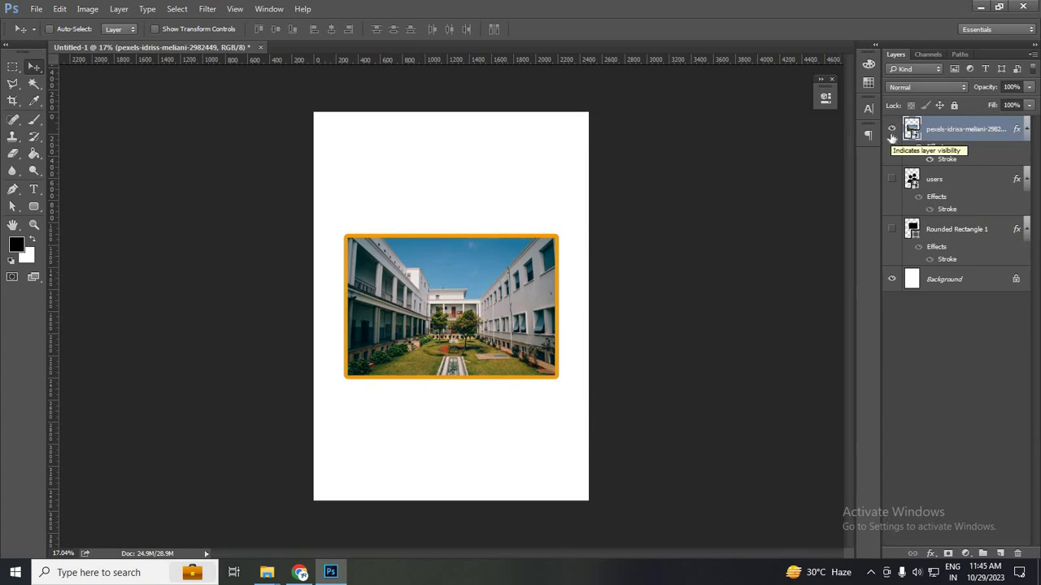
# Hide the courtyard photo layer, and add the text "Photoshop" in Montserrat SemiBold at 72 pt on a new layer.
pyautogui.click(892, 132)
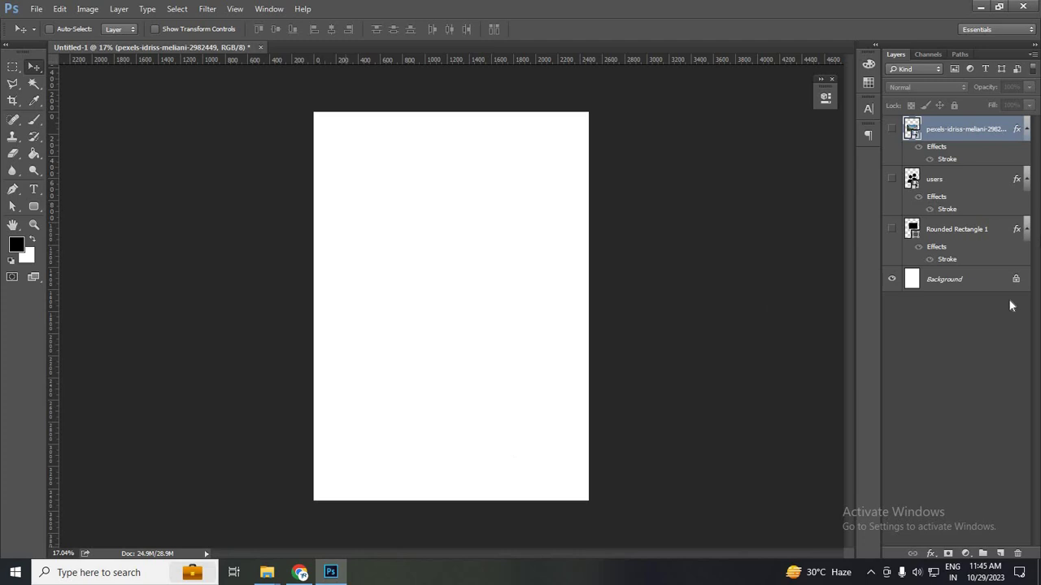
pyautogui.click(1001, 554)
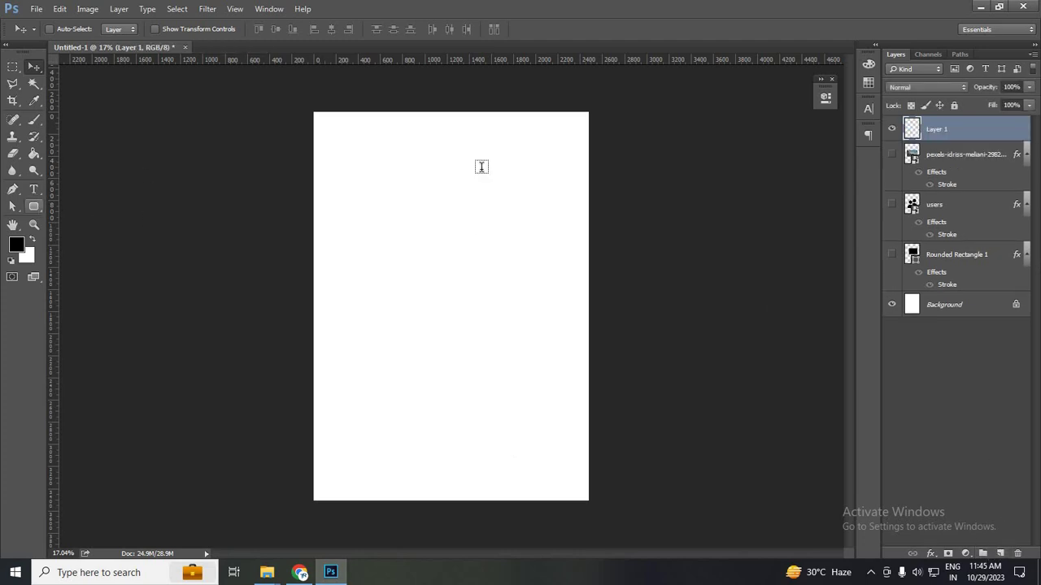
pyautogui.press('t')
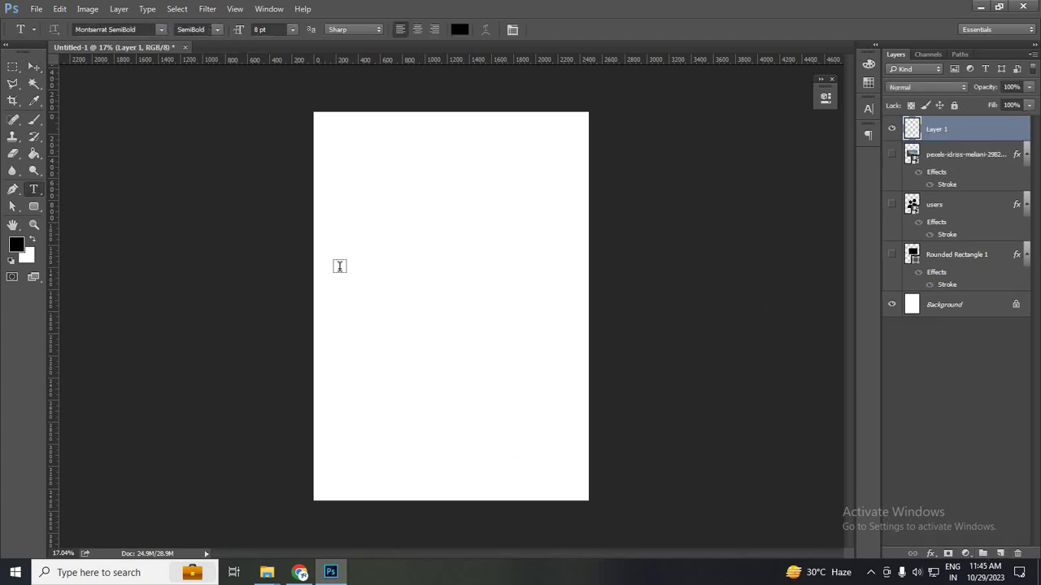
pyautogui.click(409, 282)
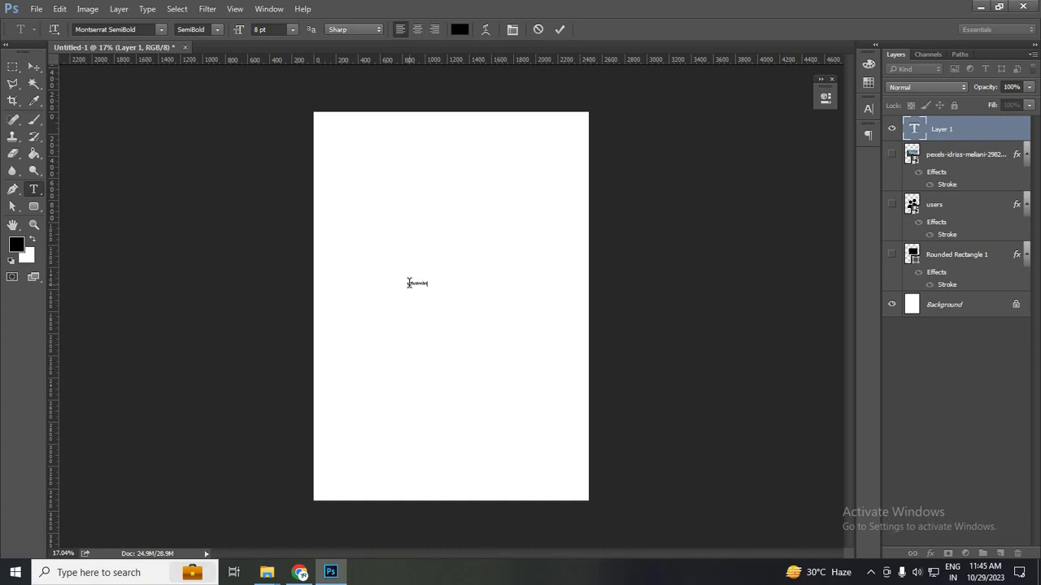
pyautogui.doubleClick(422, 281)
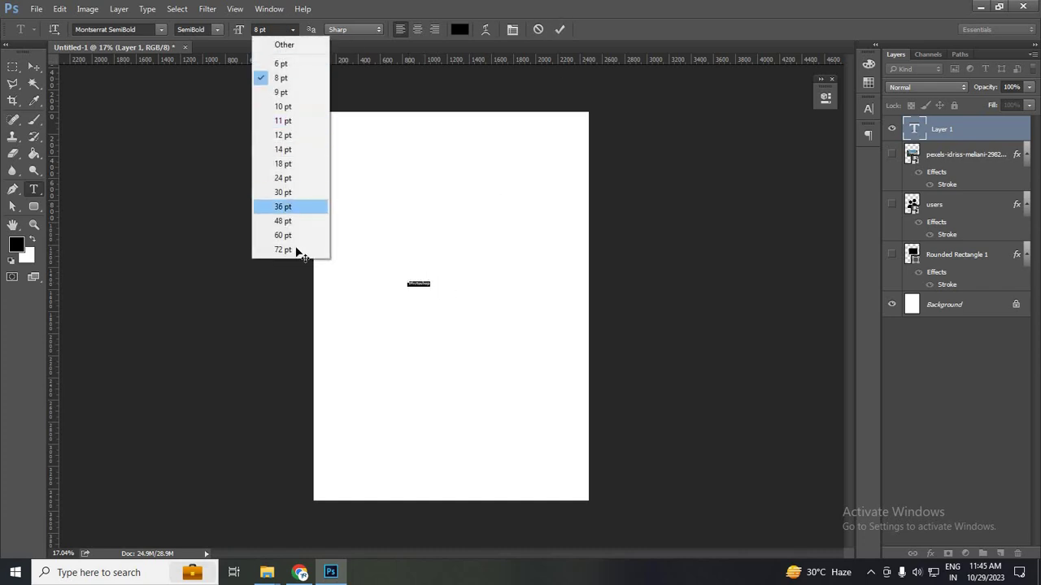
pyautogui.click(298, 250)
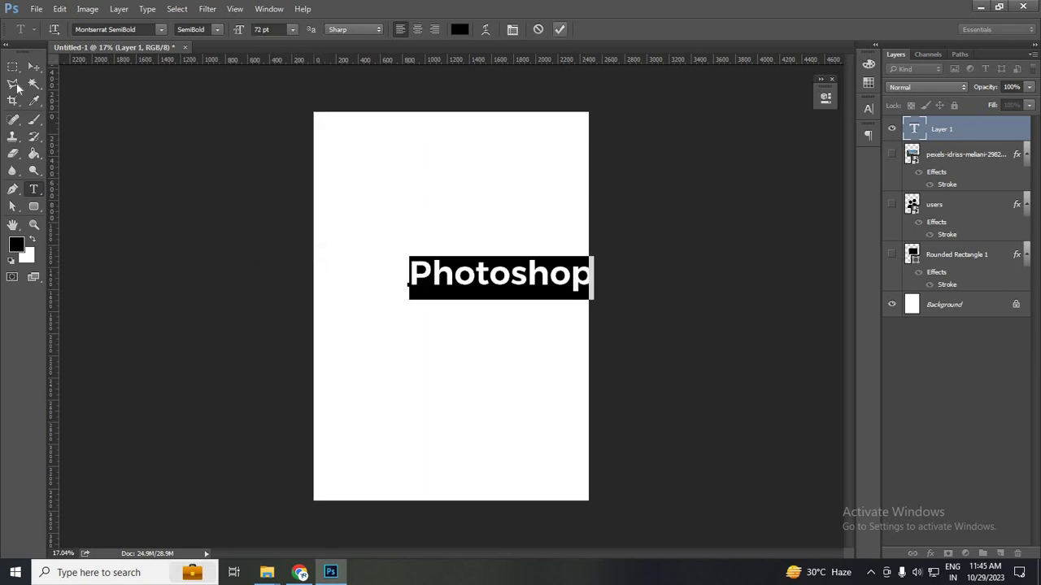
pyautogui.click(561, 29)
# Change the Photoshop text to Montserrat Black in All Caps, and centre it horizontally just above the middle of the page.
pyautogui.press('v')
pyautogui.moveTo(425, 331); pyautogui.dragTo(375, 361)
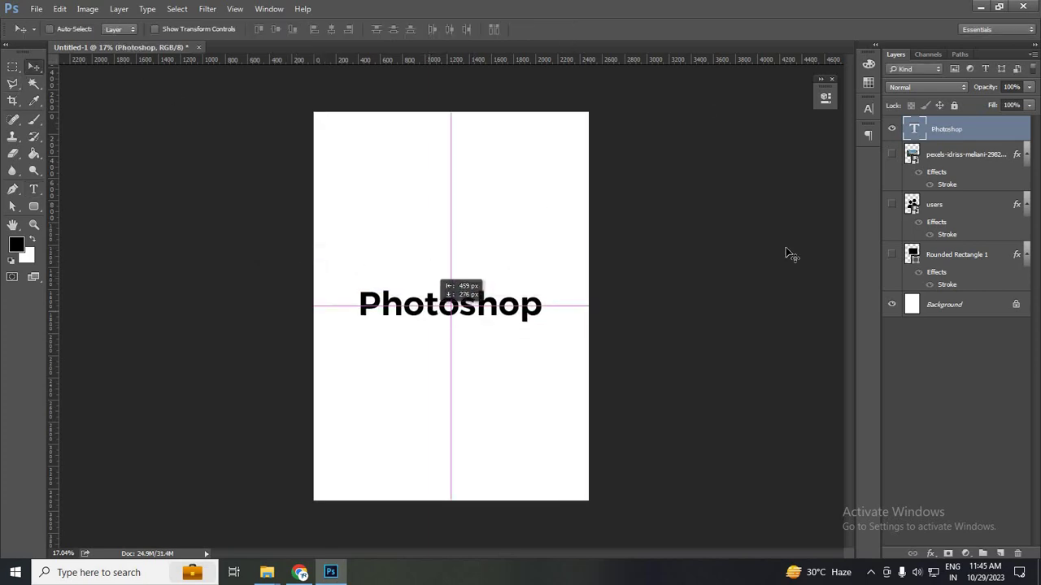
pyautogui.click(868, 110)
pyautogui.click(845, 116)
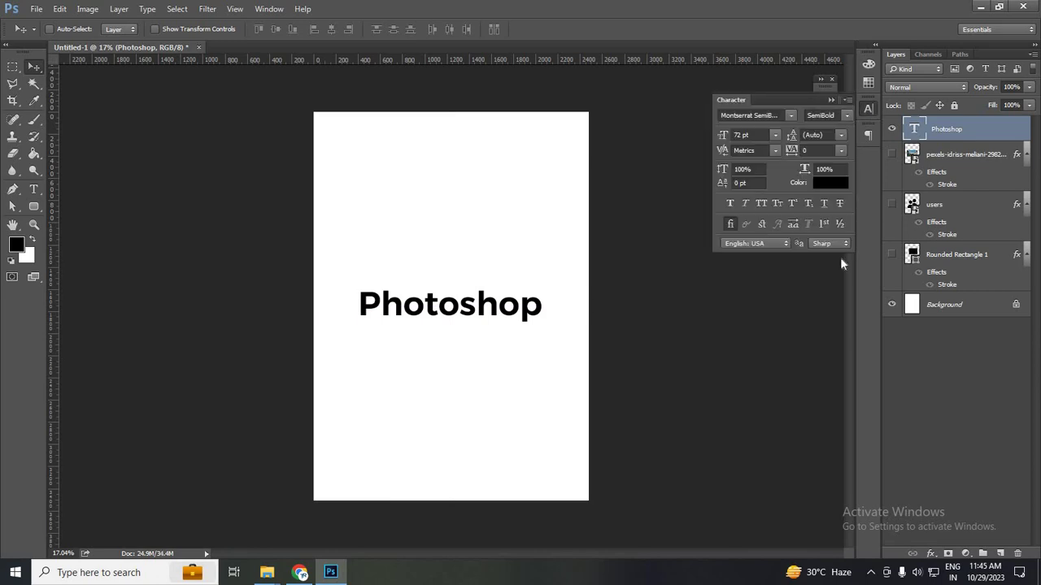
pyautogui.press('Return')
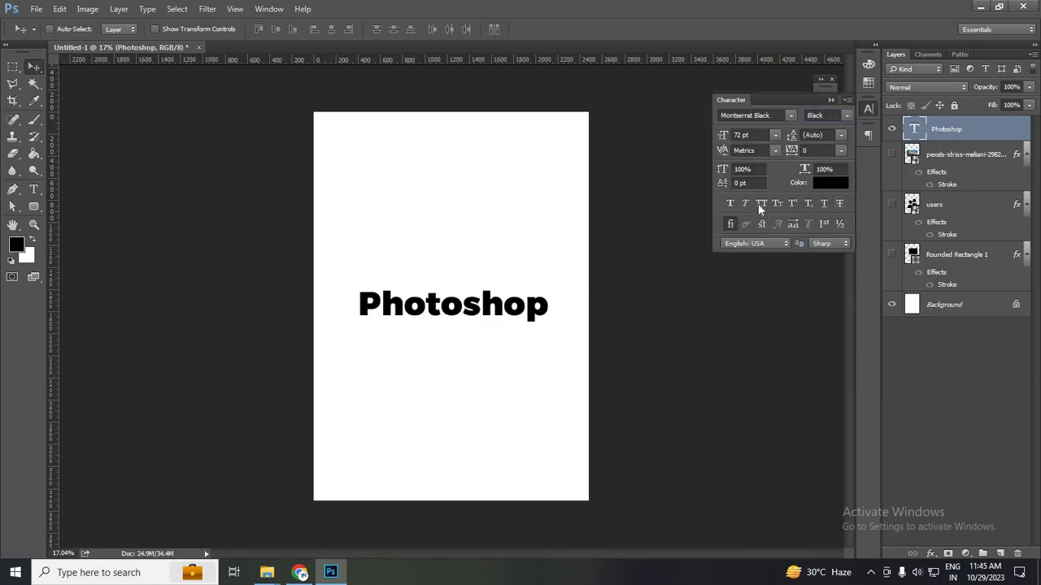
pyautogui.click(760, 204)
pyautogui.moveTo(504, 316); pyautogui.dragTo(487, 305)
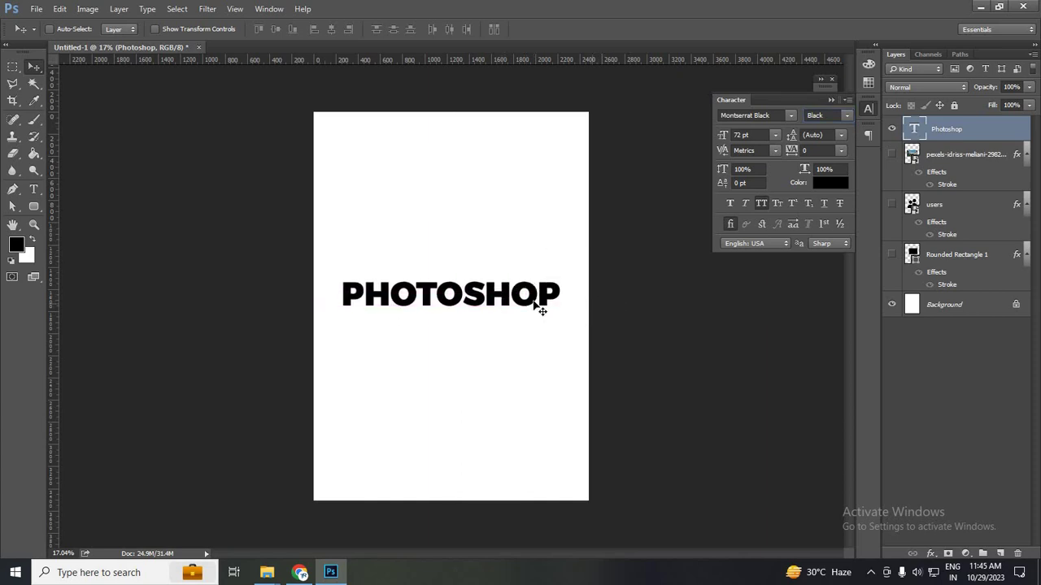
# Add an outside Stroke effect to the Photoshop text layer, keeping the text visible beside the layer style settings.
pyautogui.hotkey('ctrl', '+')
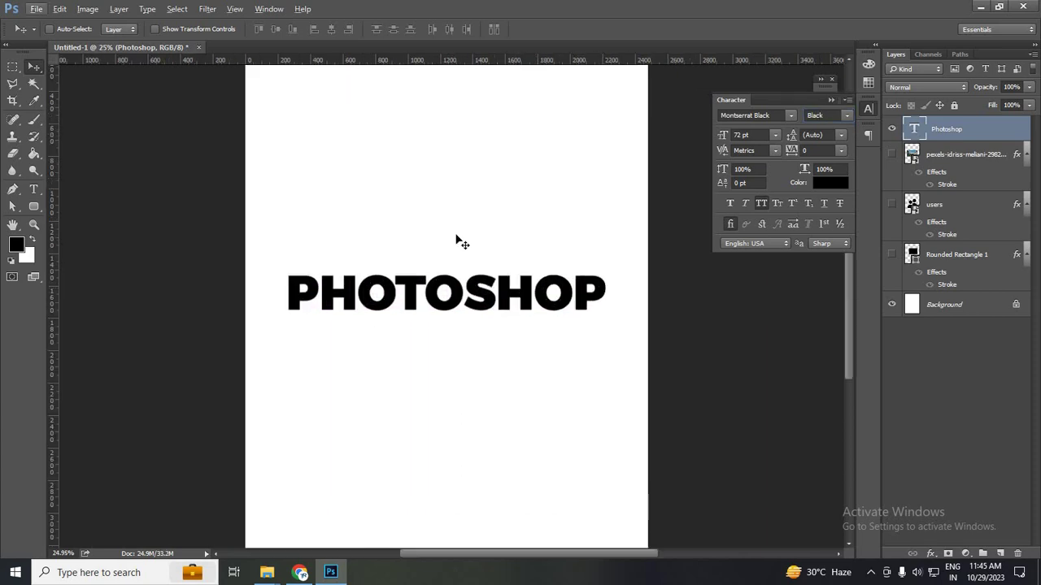
pyautogui.click(400, 330)
pyautogui.scroll(3, 401, 330)
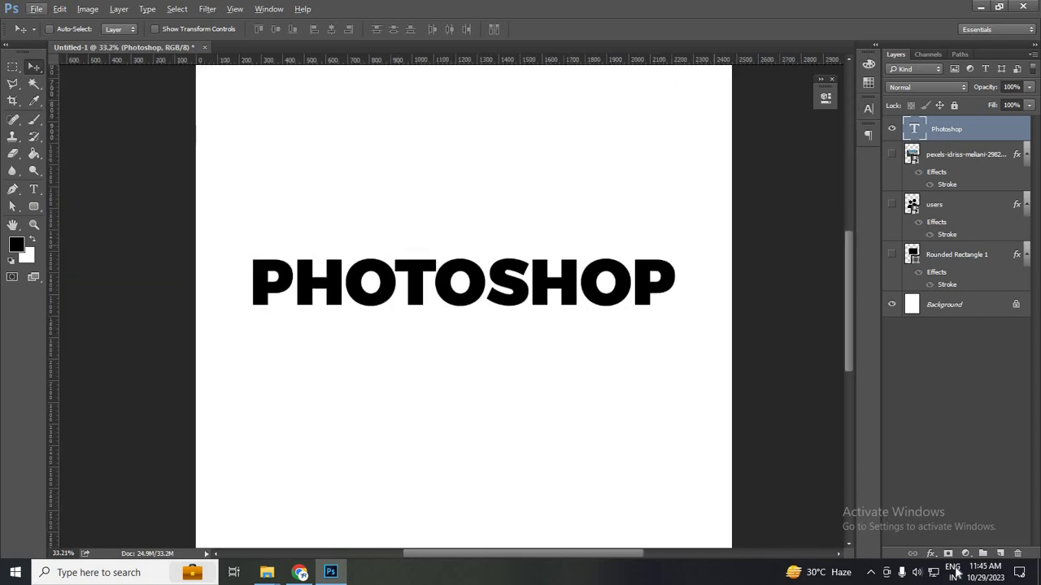
pyautogui.click(931, 554)
pyautogui.click(976, 426)
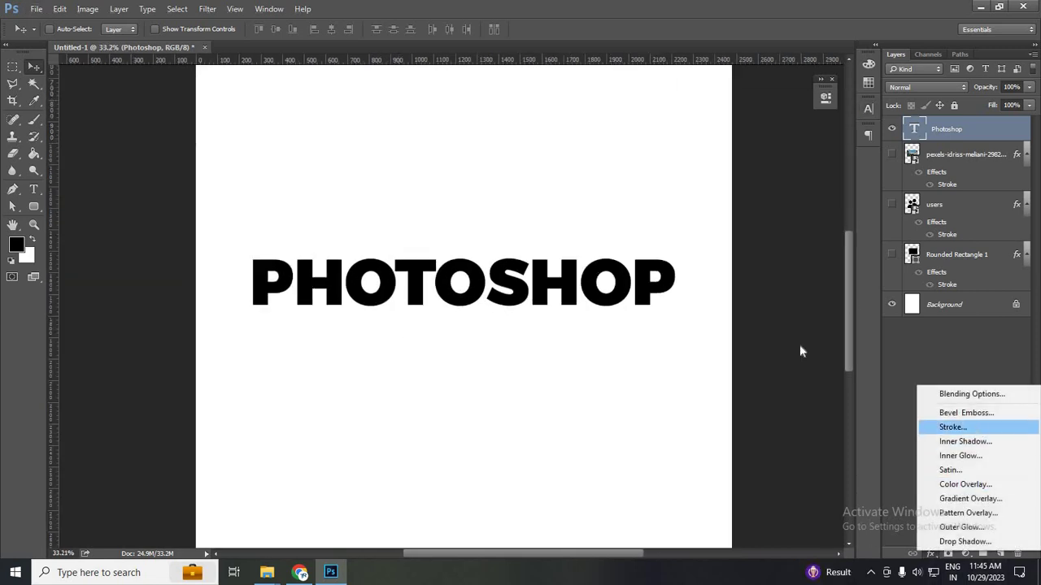
pyautogui.moveTo(506, 82); pyautogui.dragTo(933, 155)
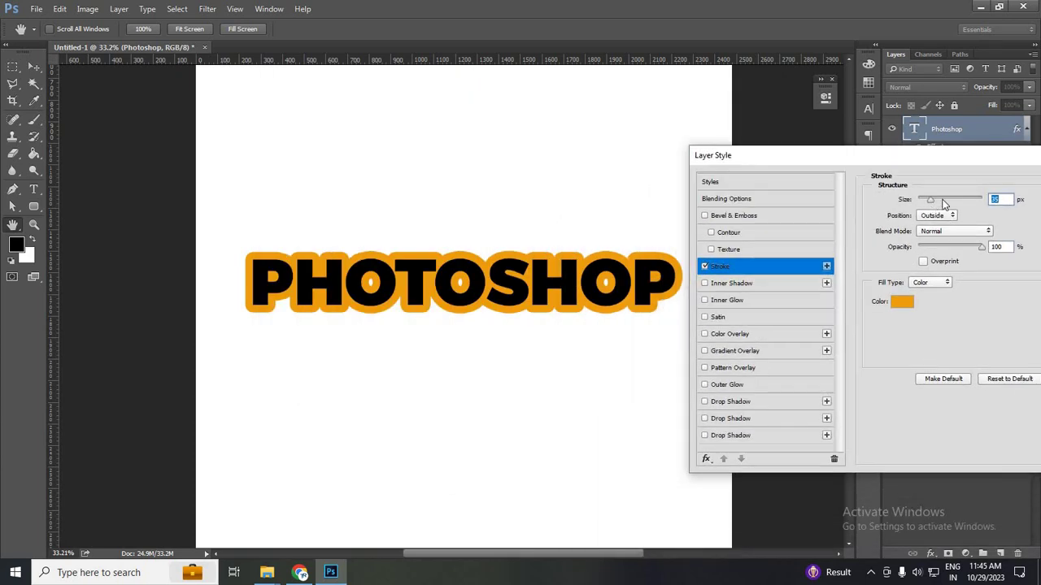
# Set the text's stroke colour to blue (079fe6).
pyautogui.click(901, 301)
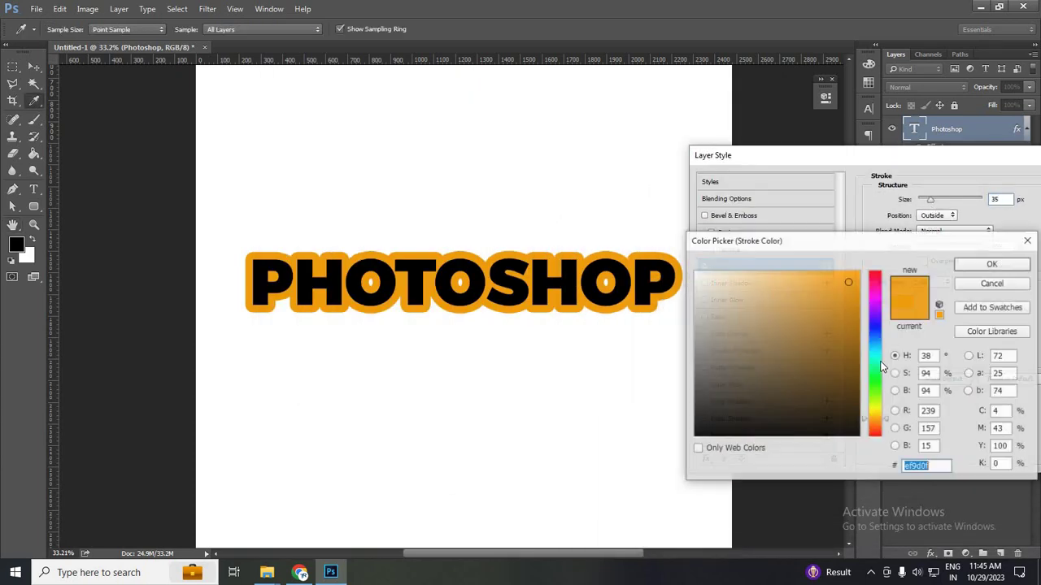
pyautogui.click(876, 359)
pyautogui.moveTo(876, 351); pyautogui.dragTo(875, 346)
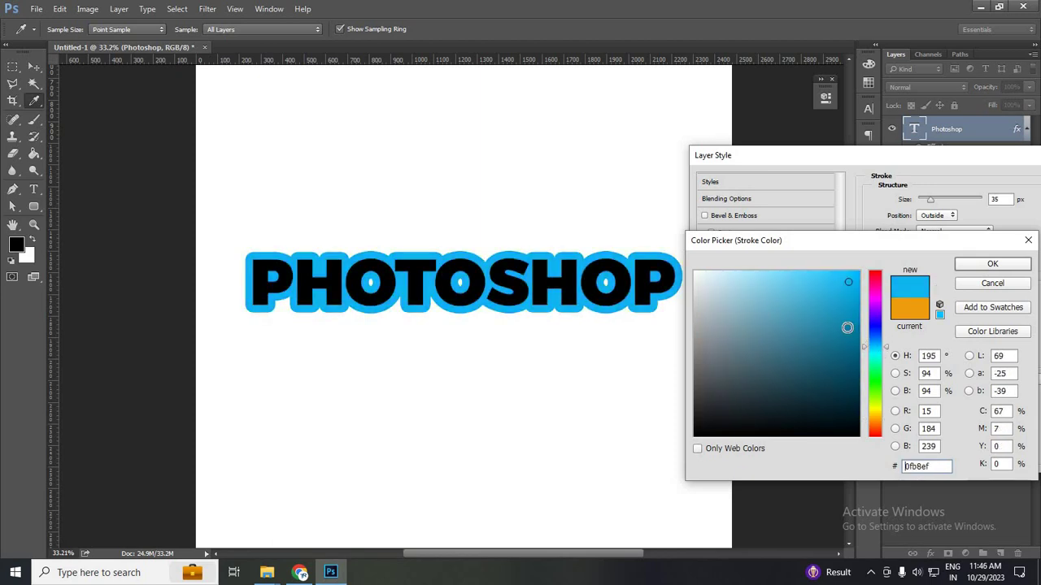
pyautogui.click(848, 318)
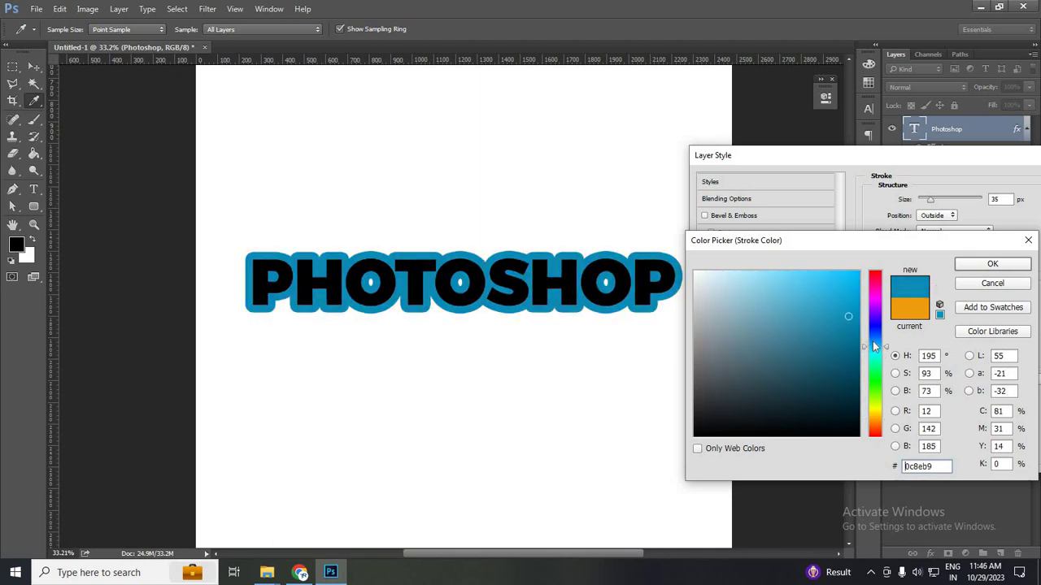
pyautogui.moveTo(872, 341)
pyautogui.mouseDown()
pyautogui.moveTo(875, 356)
pyautogui.moveTo(875, 346)
pyautogui.mouseUp()
pyautogui.click(853, 293)
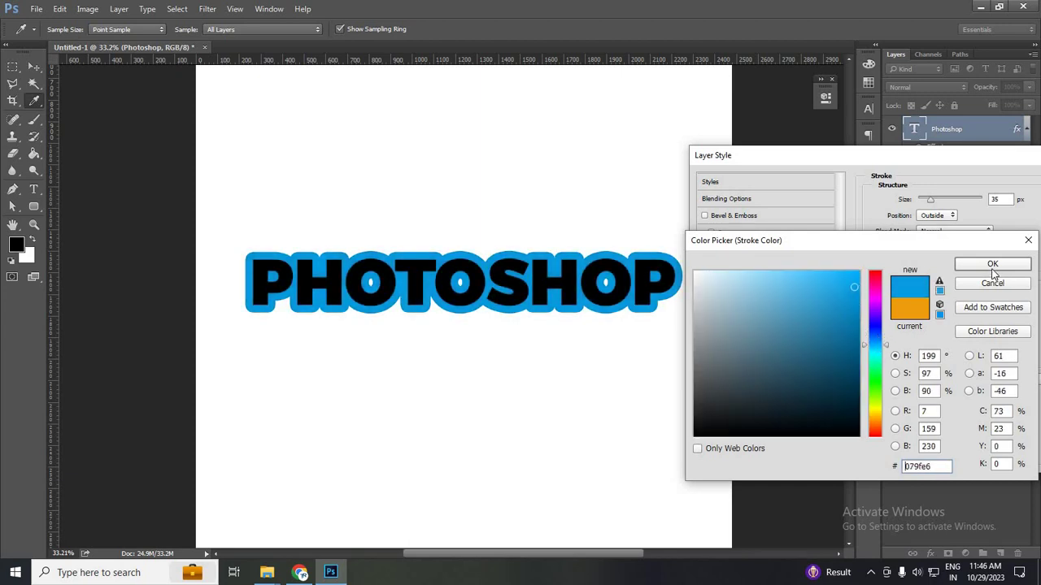
pyautogui.press('Return')
# Reduce the text's stroke size to 10 px, keeping its blue colour.
pyautogui.moveTo(924, 206)
pyautogui.mouseDown()
pyautogui.moveTo(937, 203)
pyautogui.moveTo(924, 203)
pyautogui.mouseUp()
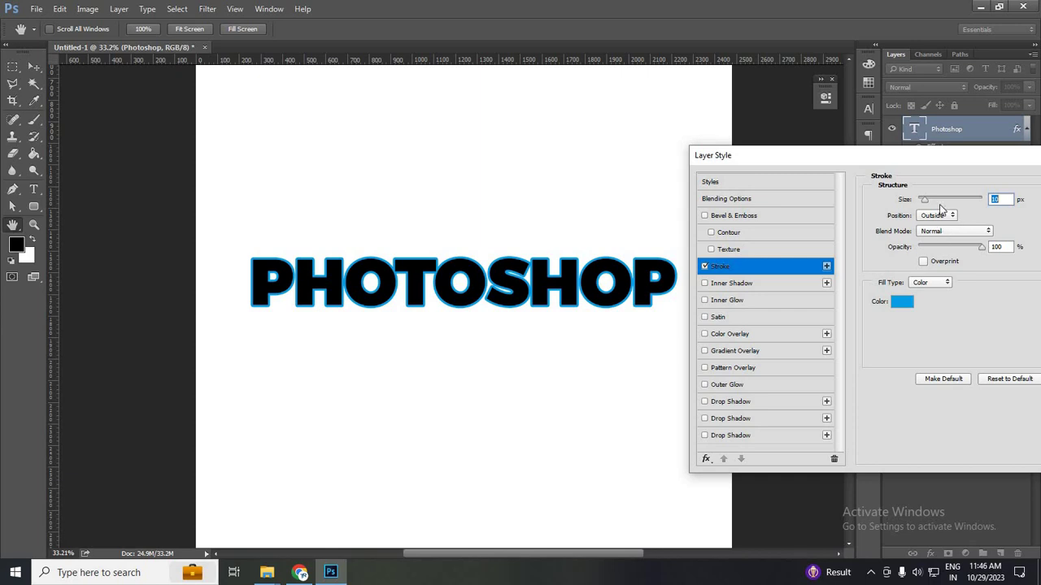
pyautogui.click(904, 303)
pyautogui.press('Return')
# Preview a Gradient fill on the text's stroke, and accept the layer style with the fill type set back to Color.
pyautogui.click(931, 282)
pyautogui.click(927, 296)
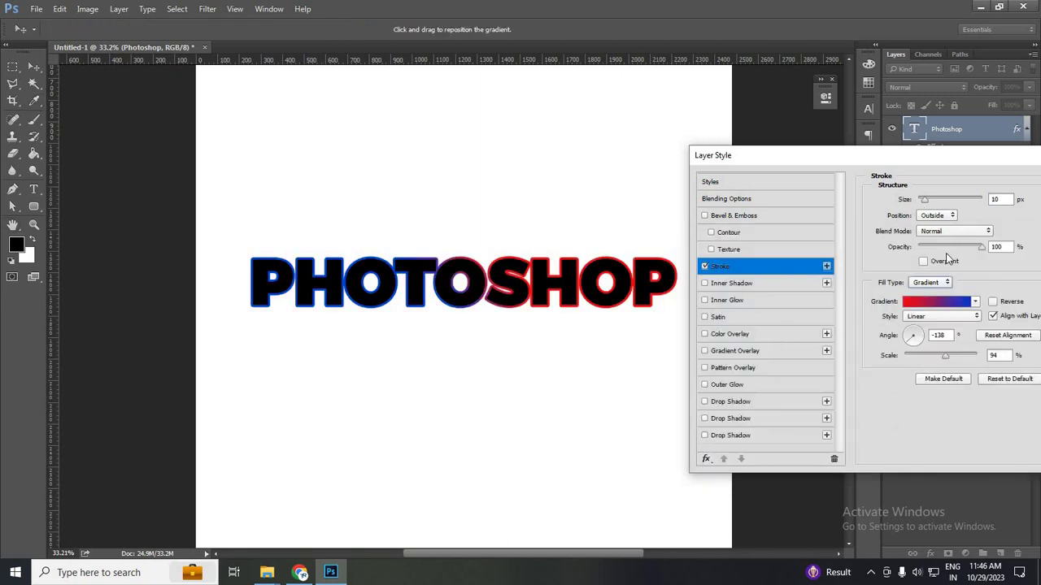
pyautogui.click(931, 282)
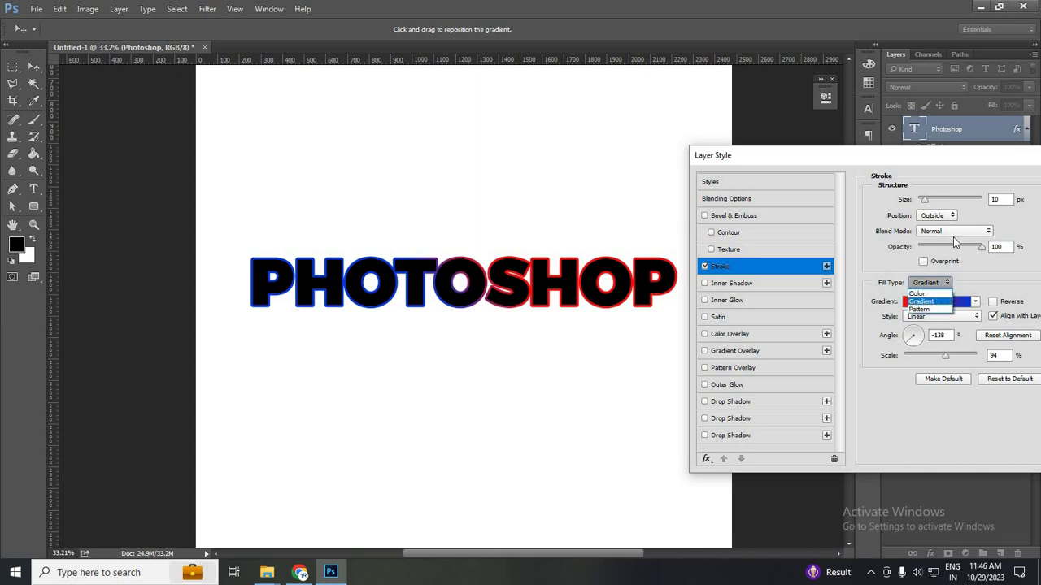
pyautogui.click(923, 291)
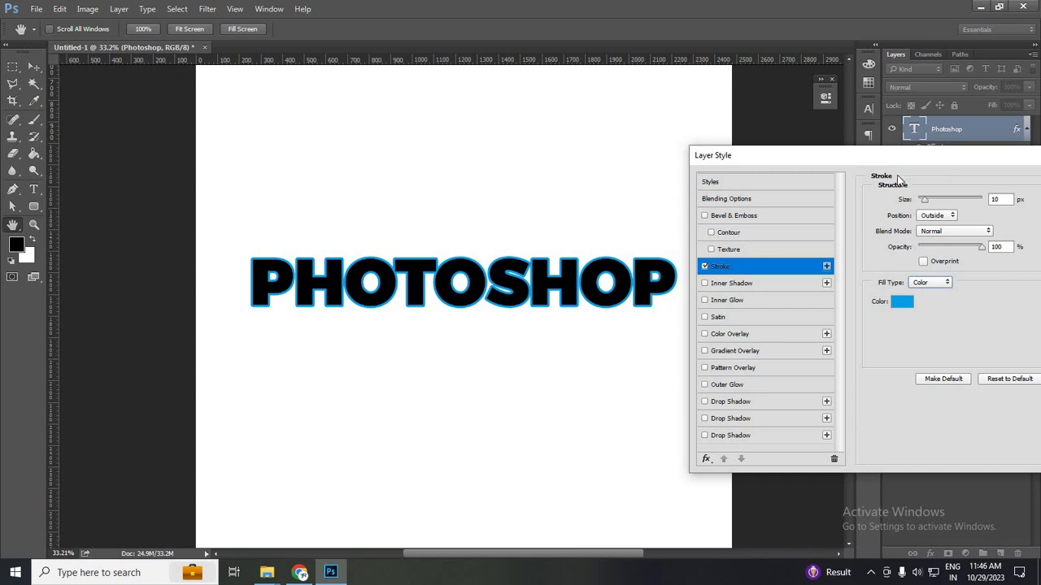
pyautogui.moveTo(909, 155); pyautogui.dragTo(628, 265)
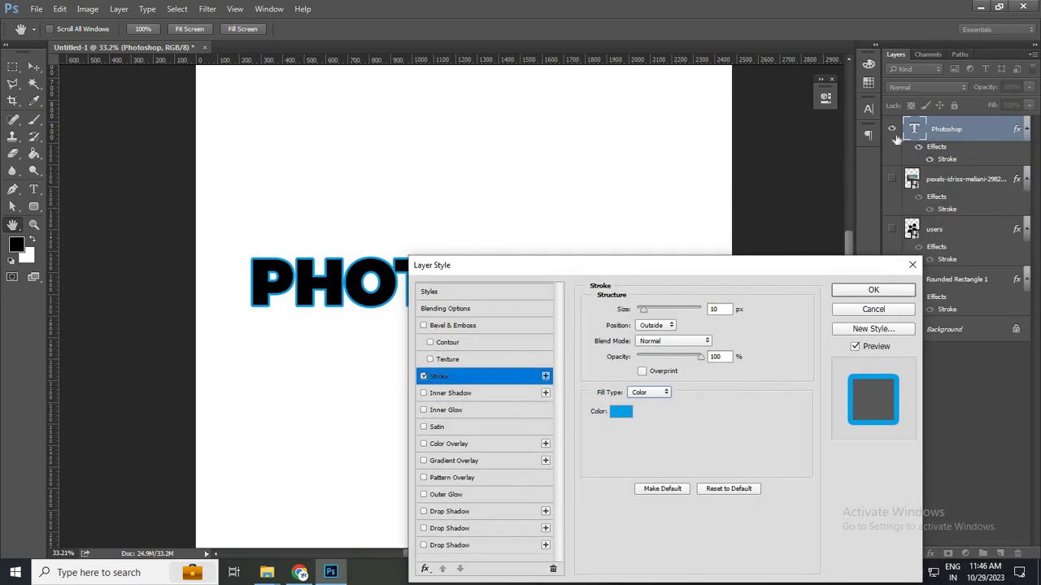
pyautogui.press('Return')
# Show the rounded rectangle alone to review its stroke, and switch the display back to the Photoshop text.
pyautogui.click(891, 129)
pyautogui.click(891, 279)
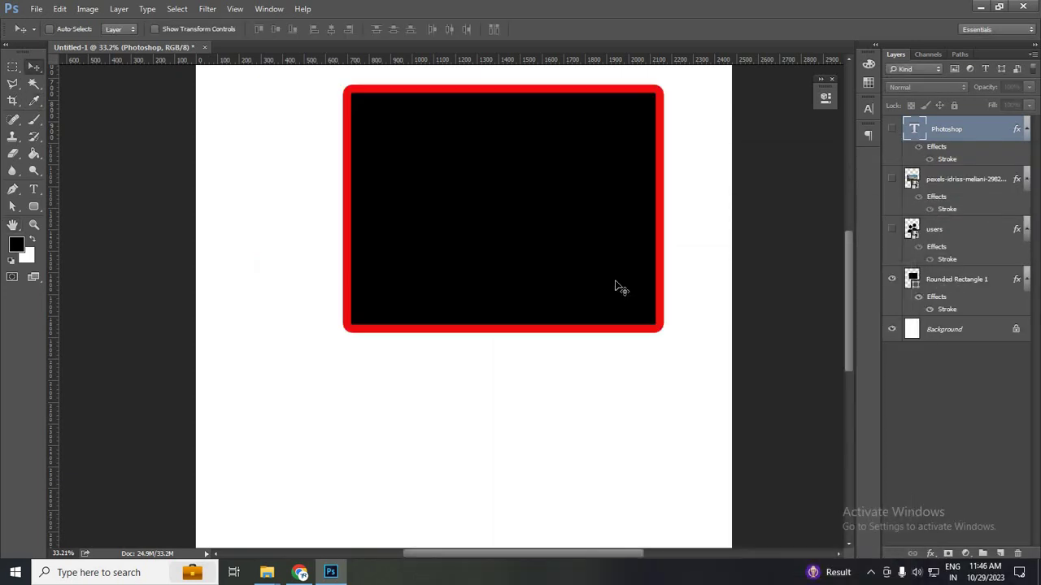
pyautogui.scroll(7, 622, 301)
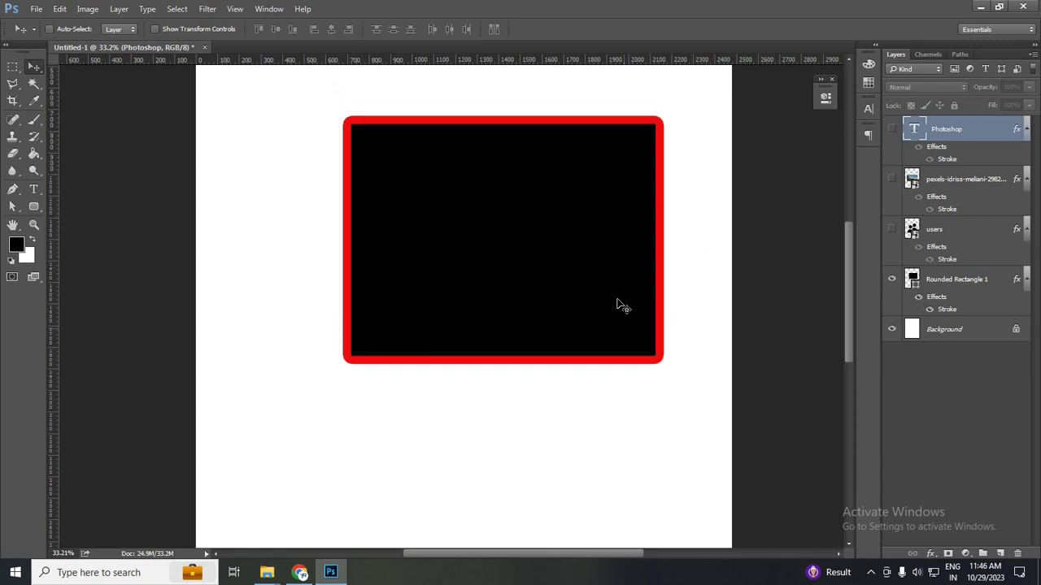
pyautogui.click(892, 280)
pyautogui.click(891, 129)
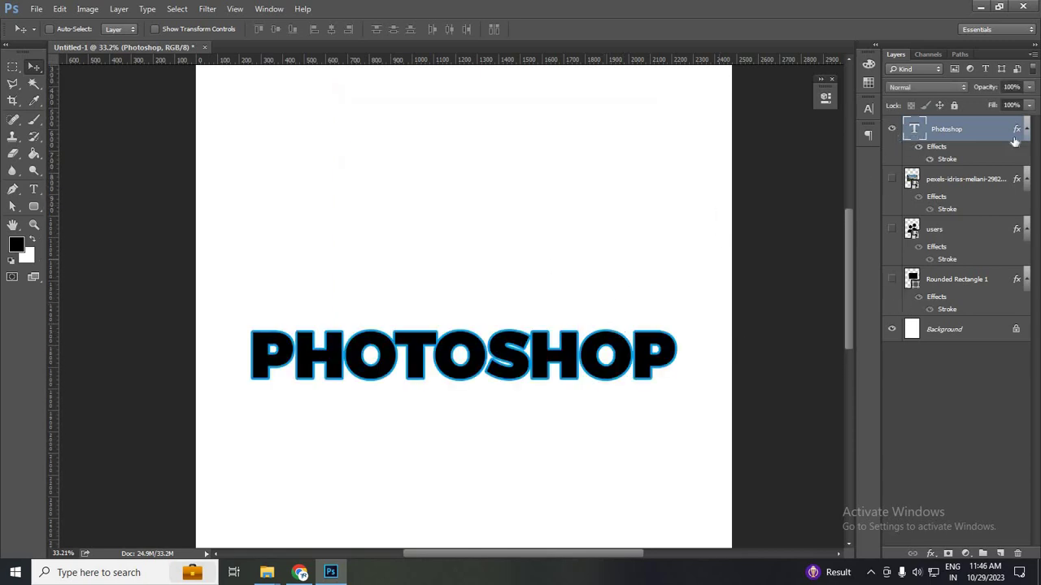
# Review the strokes on the courtyard photo and users layers one at a time, and examine the Photoshop text's stroke up close.
pyautogui.click(891, 130)
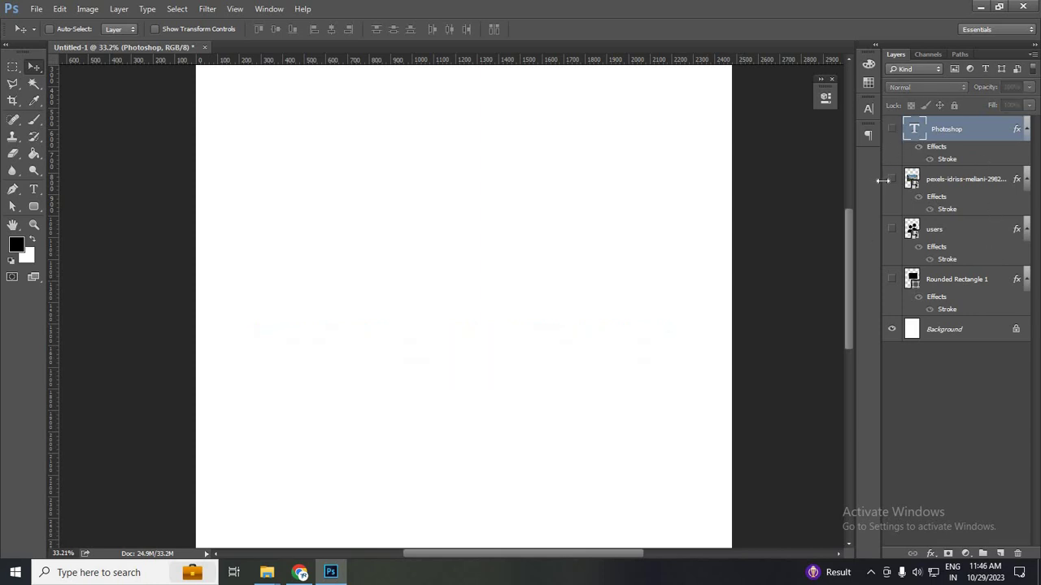
pyautogui.click(892, 179)
pyautogui.click(892, 180)
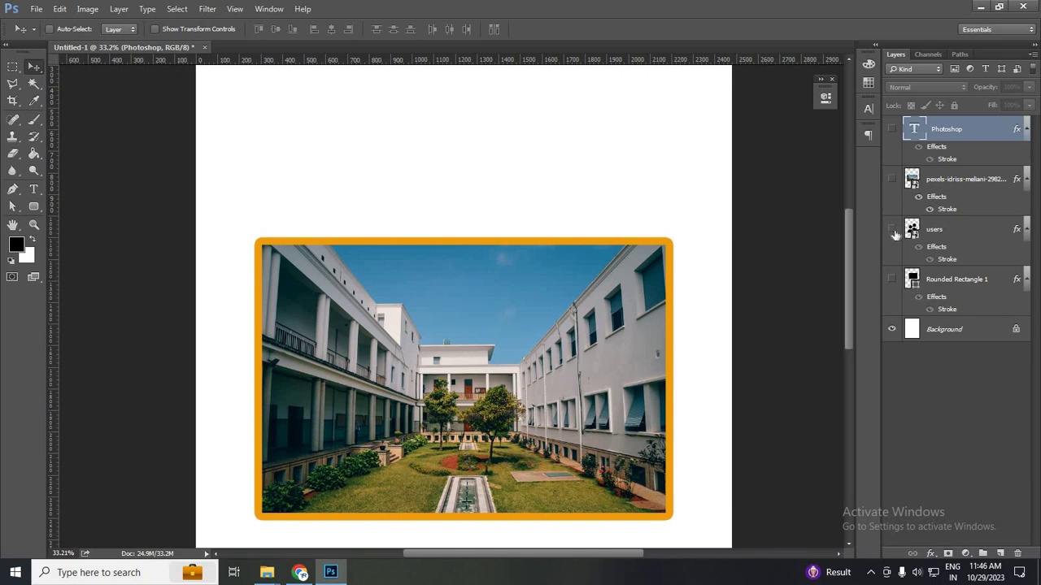
pyautogui.click(892, 229)
pyautogui.click(892, 229)
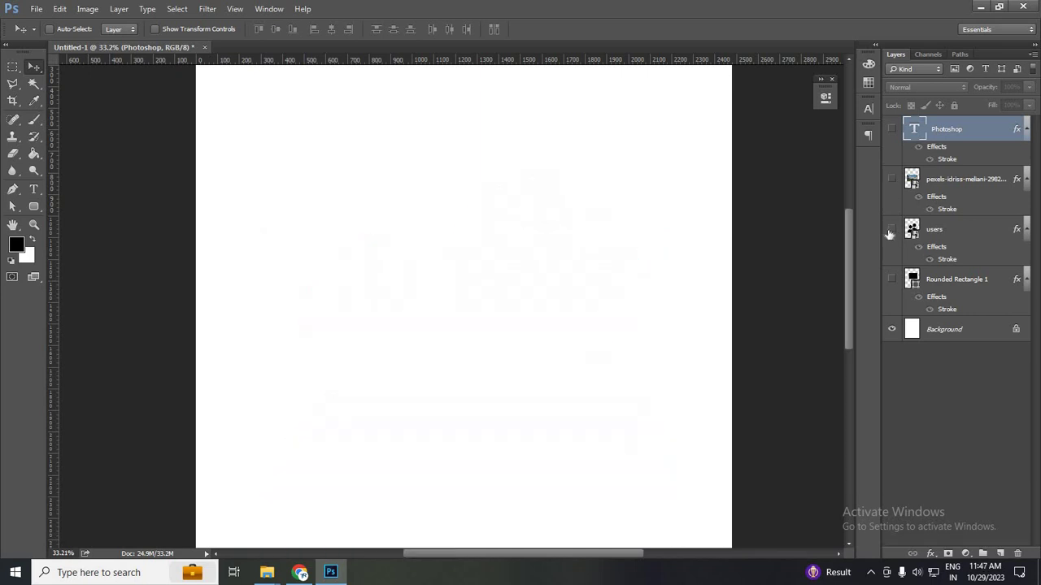
pyautogui.click(891, 229)
pyautogui.scroll(-4, 804, 313)
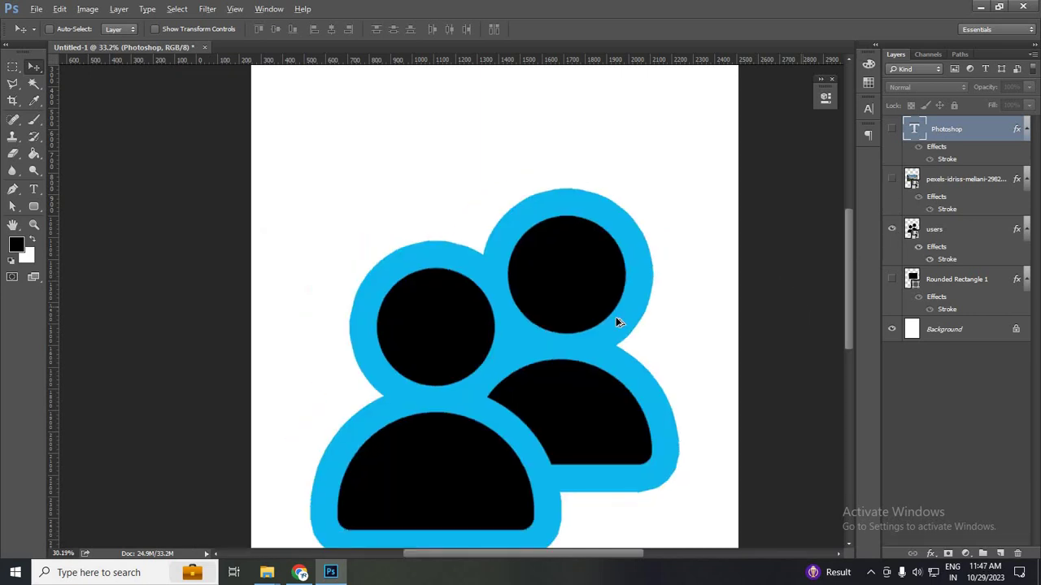
pyautogui.scroll(-1, 732, 224)
pyautogui.click(892, 230)
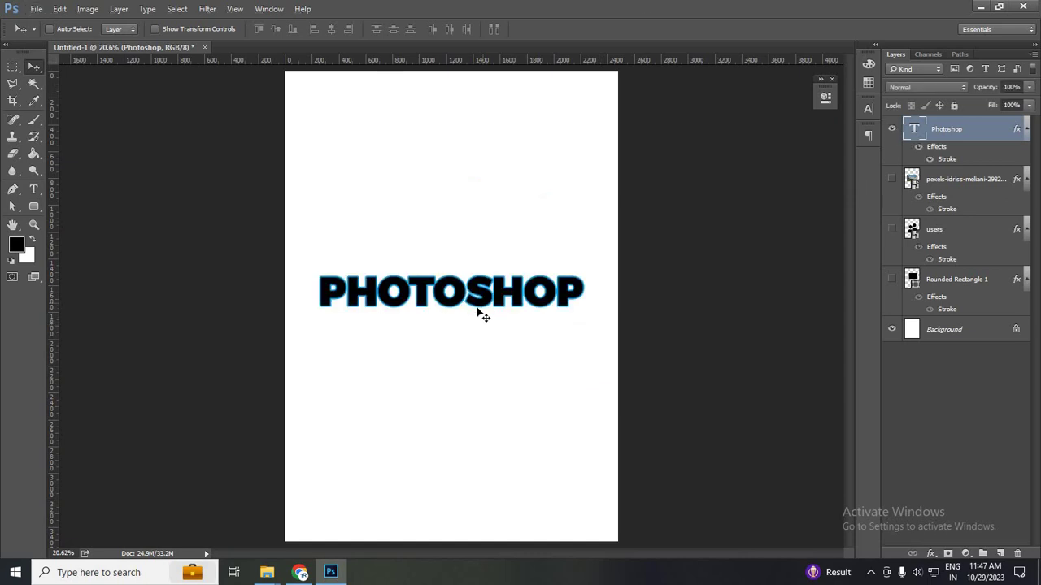
pyautogui.scroll(8, 452, 311)
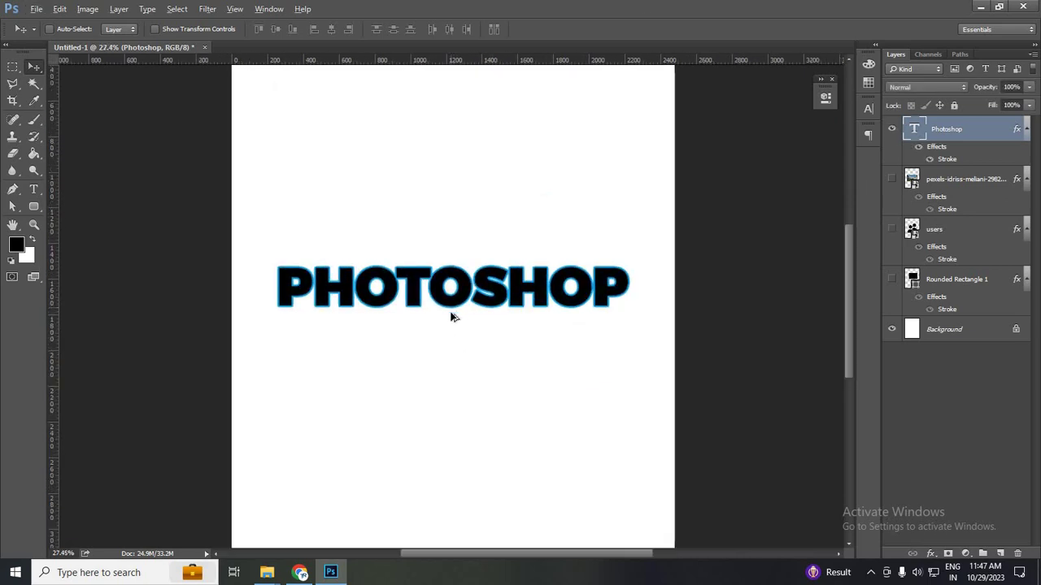
pyautogui.scroll(-2, 424, 338)
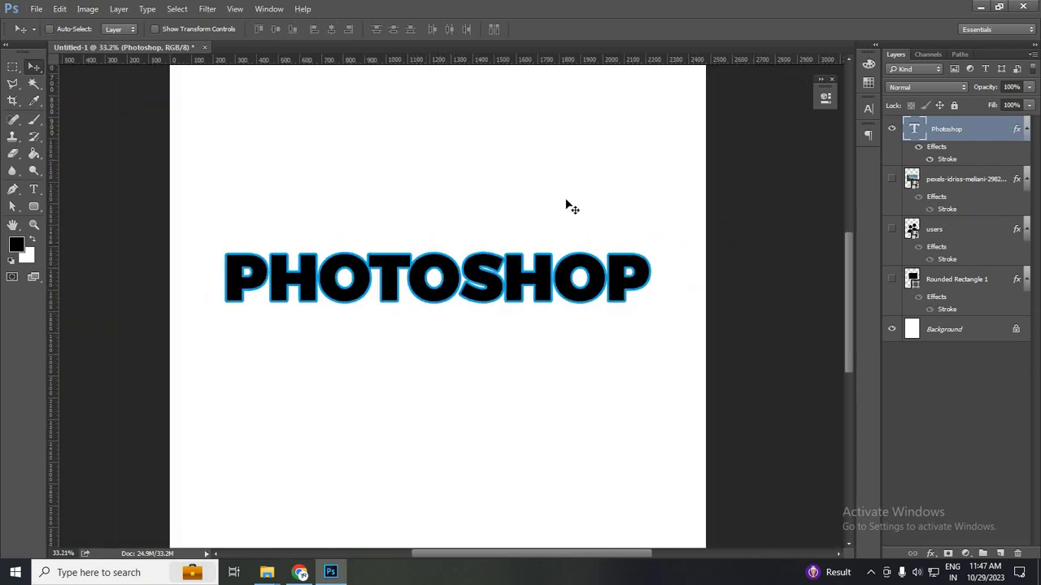
pyautogui.scroll(4, 499, 383)
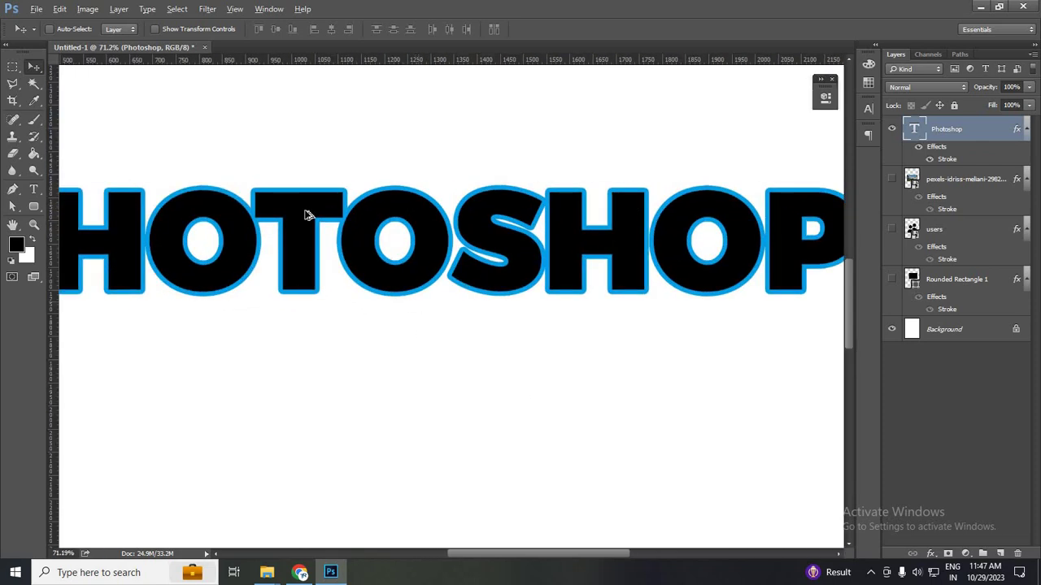
pyautogui.scroll(-4, 476, 348)
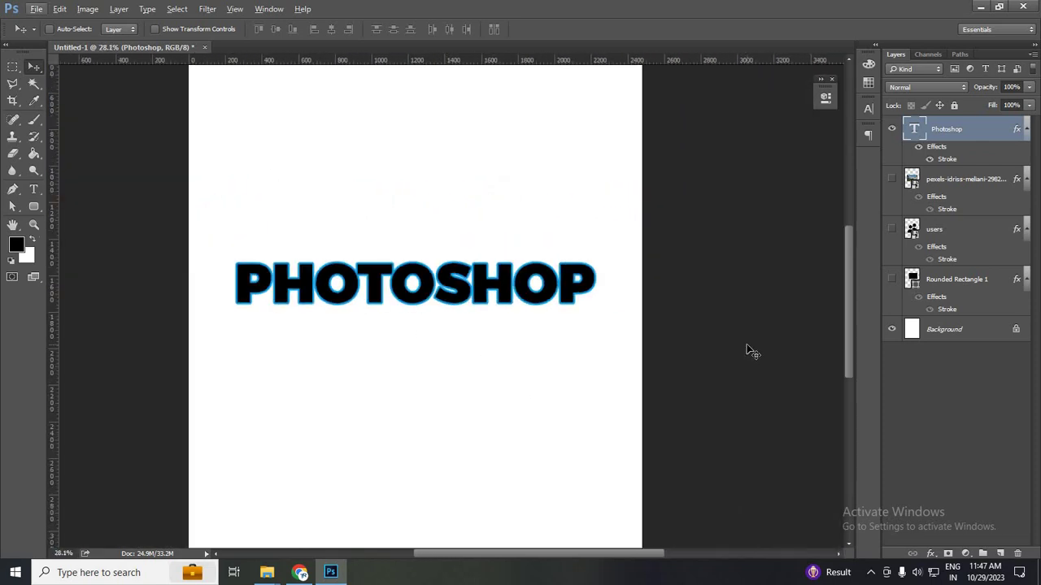